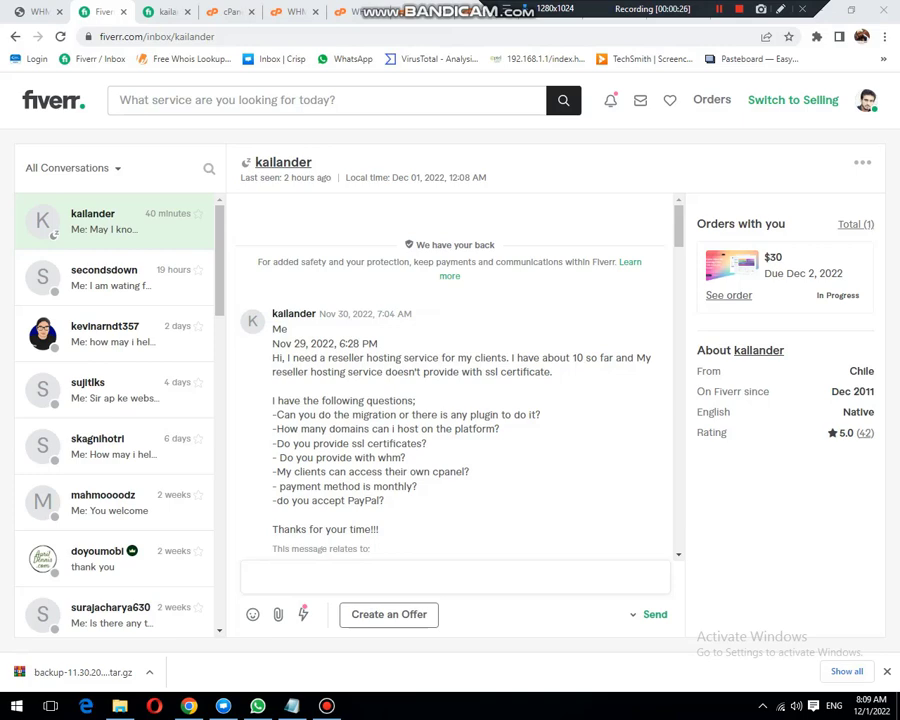
Leave the Fiverr inbox for the hipnosisenlaserena.cl cPanel dashboard.
{"action": "key", "text": "shift+F12"}
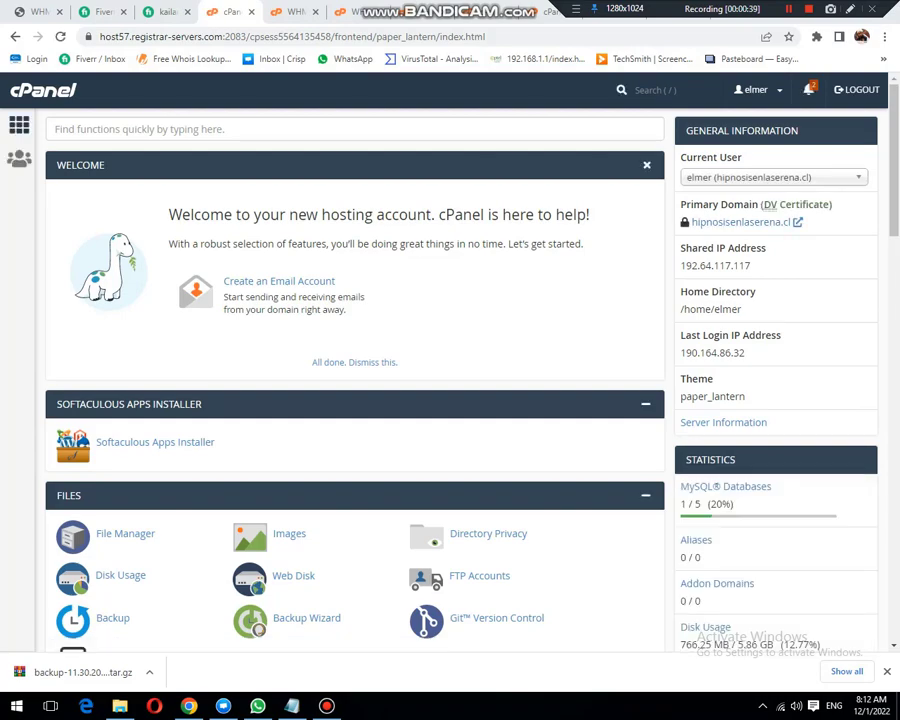
Switch cPanel's current user to the hipnosisregresiva.cl (thor) account.
{"action": "left_click", "coordinate": [773, 177]}
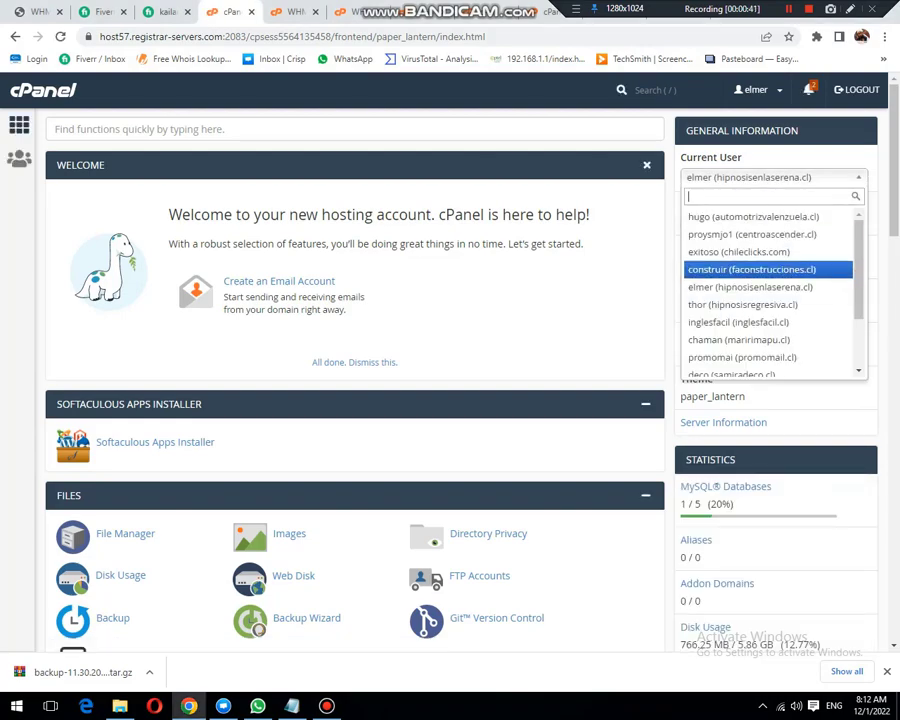
{"action": "key", "text": "Escape"}
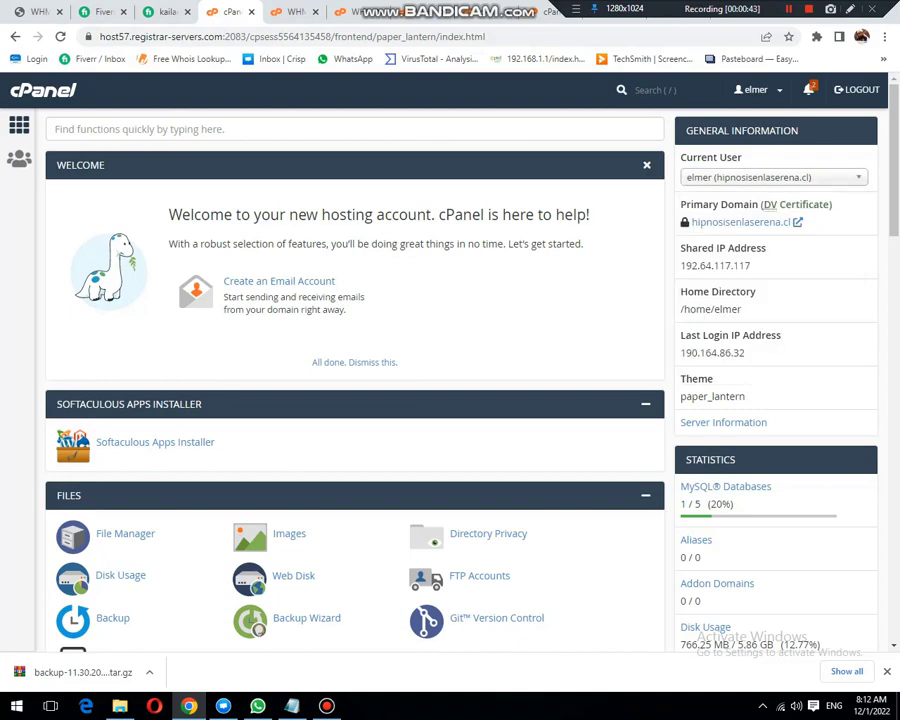
{"action": "key", "text": "Down"}
{"action": "key", "text": "Down"}
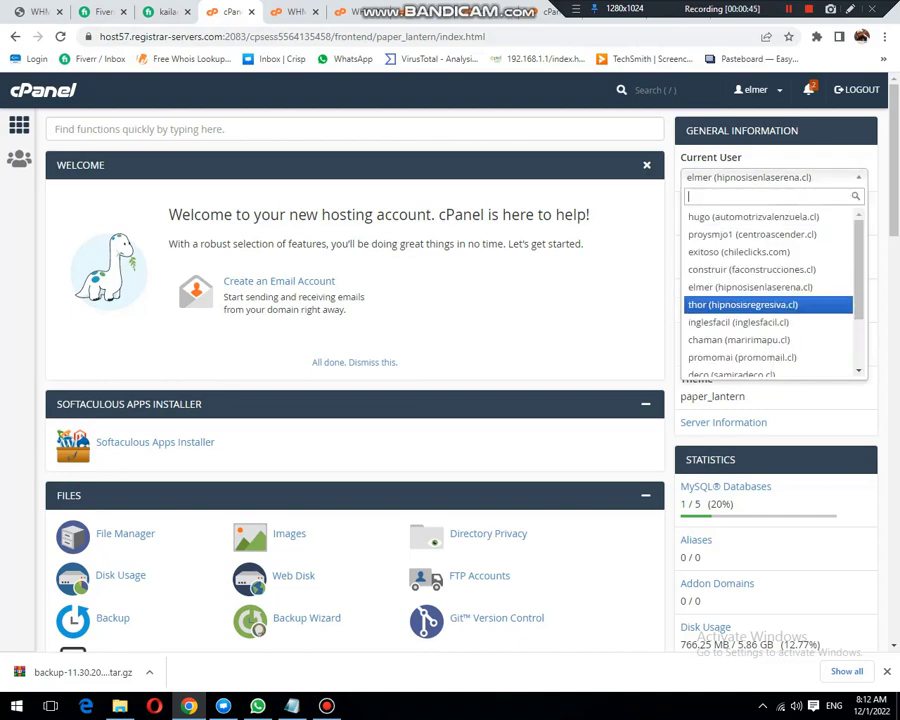
{"action": "key", "text": "Return"}
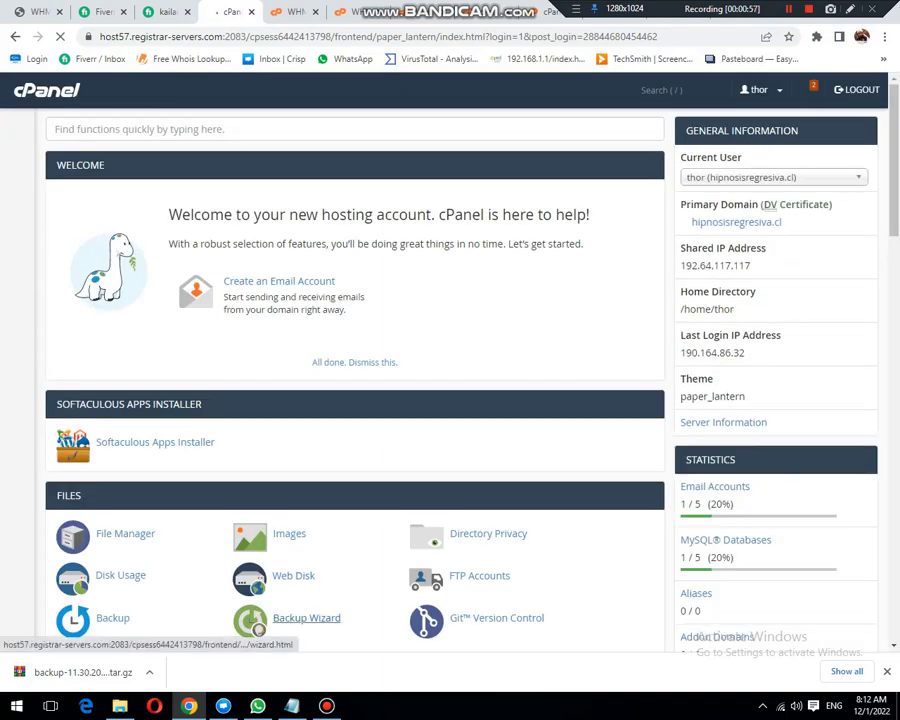
Start a full backup with email notification off and a Remote FTP Server (passive) destination.
{"action": "left_click", "coordinate": [306, 617]}
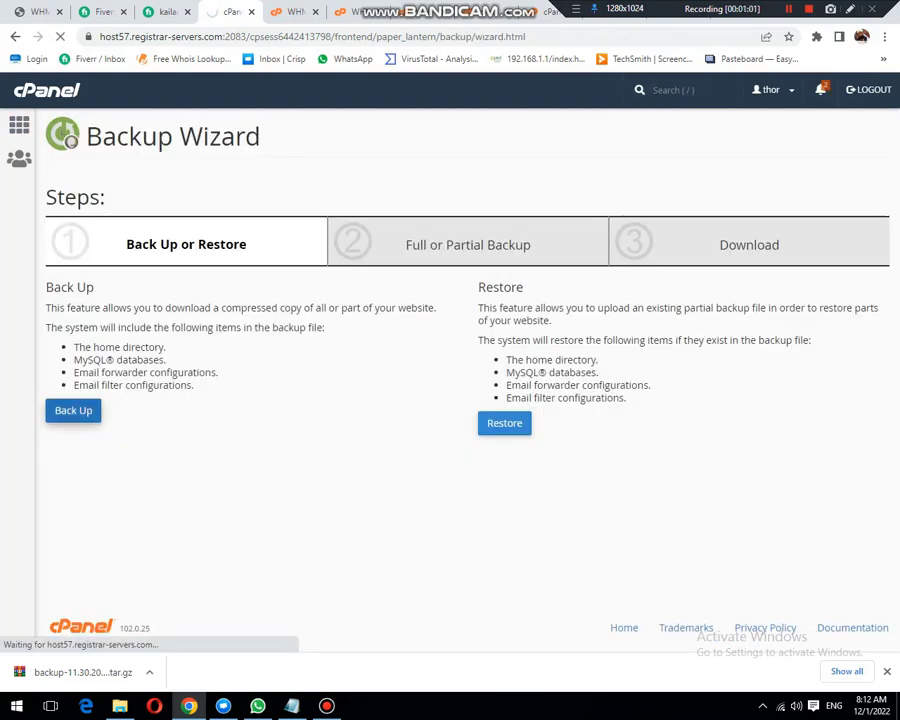
{"action": "left_click", "coordinate": [73, 410]}
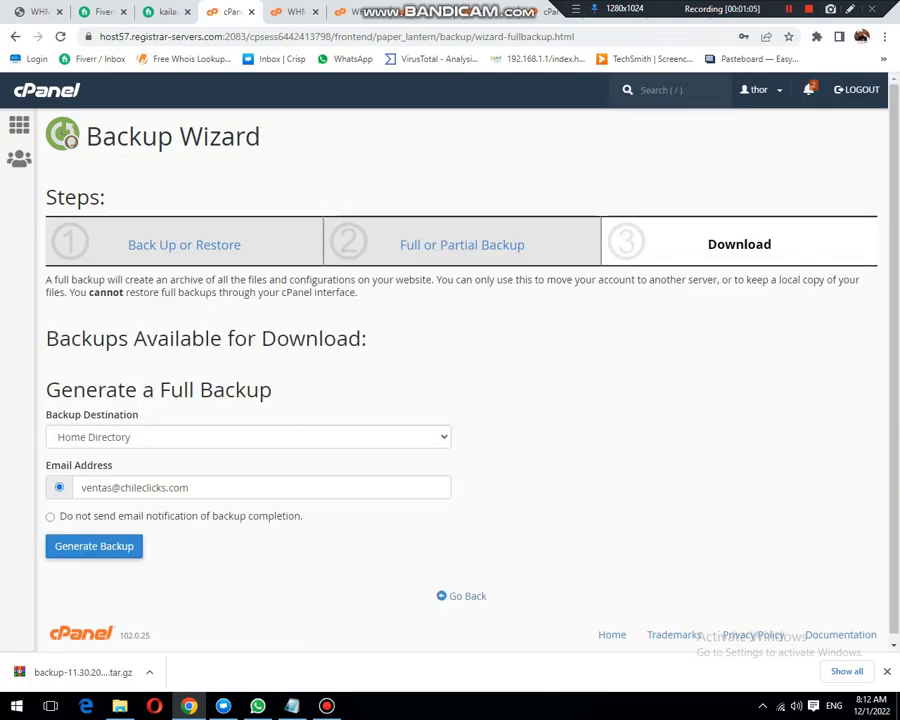
{"action": "left_click", "coordinate": [50, 516]}
{"action": "left_click", "coordinate": [248, 437]}
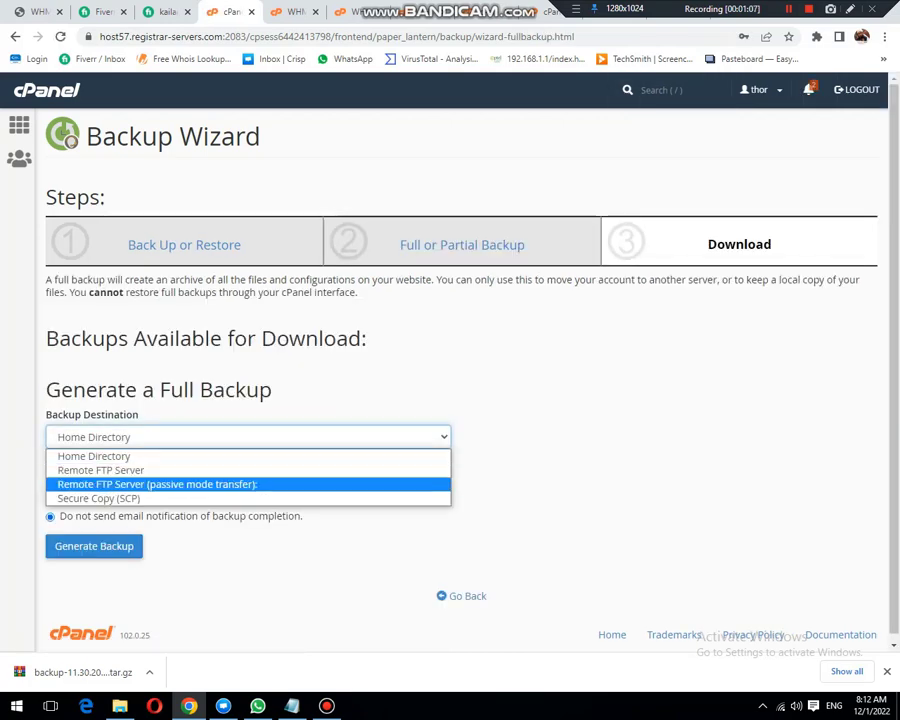
{"action": "left_click", "coordinate": [150, 484]}
Fill in remote server 45.14.225.184, the saved remote user and password, and port 21.
{"action": "left_click", "coordinate": [248, 562]}
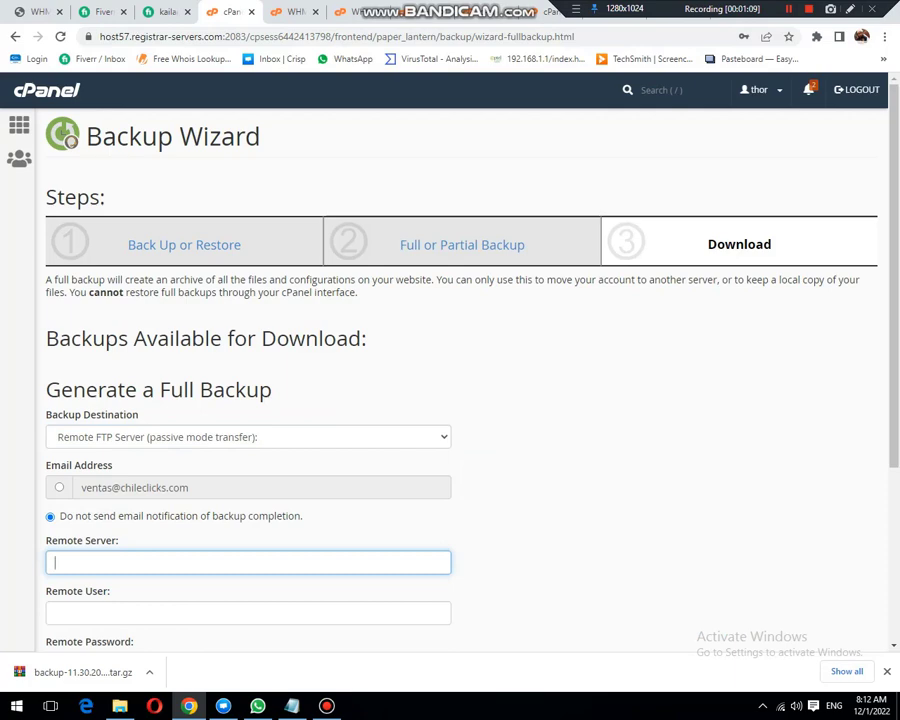
{"action": "scroll", "coordinate": [450, 380], "scroll_direction": "down", "scroll_amount": 2}
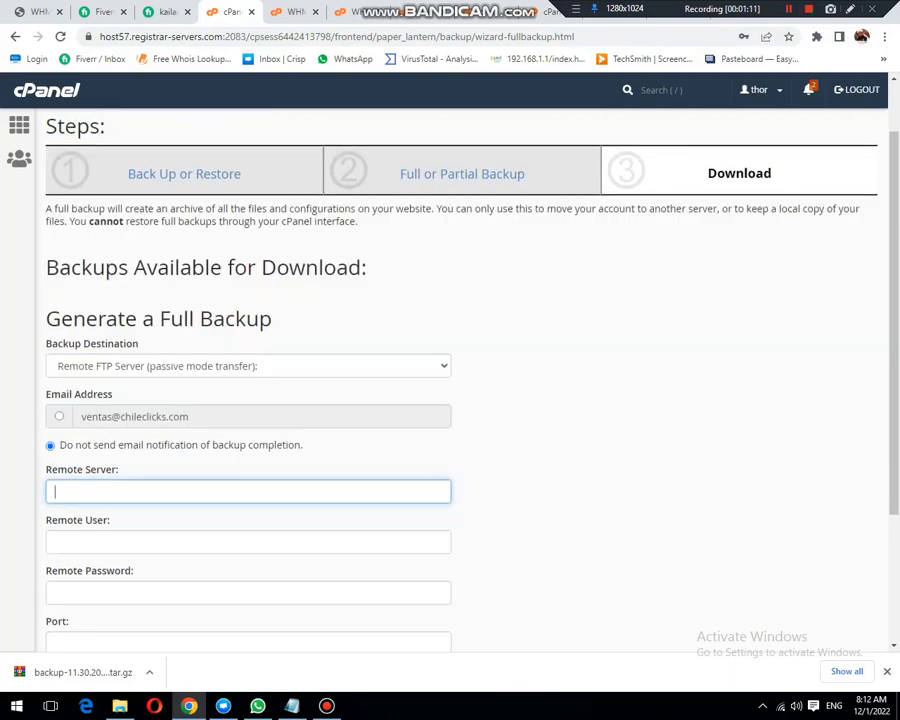
{"action": "key", "text": "Down"}
{"action": "key", "text": "Return"}
{"action": "key", "text": "Tab"}
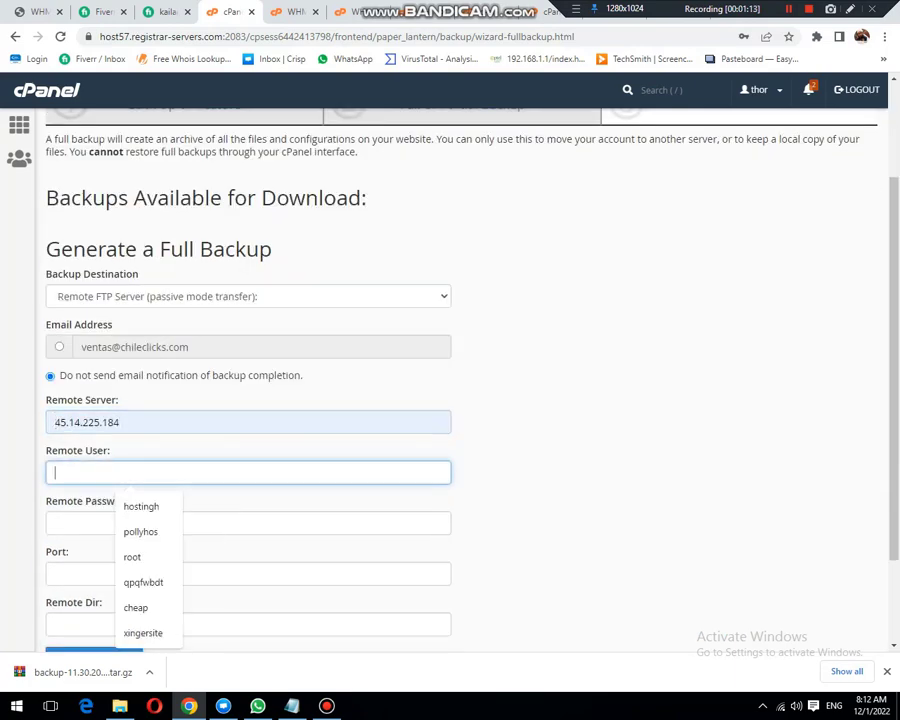
{"action": "key", "text": "Down"}
{"action": "key", "text": "Return"}
{"action": "key", "text": "Tab"}
{"action": "key", "text": "Escape"}
{"action": "key", "text": "Tab"}
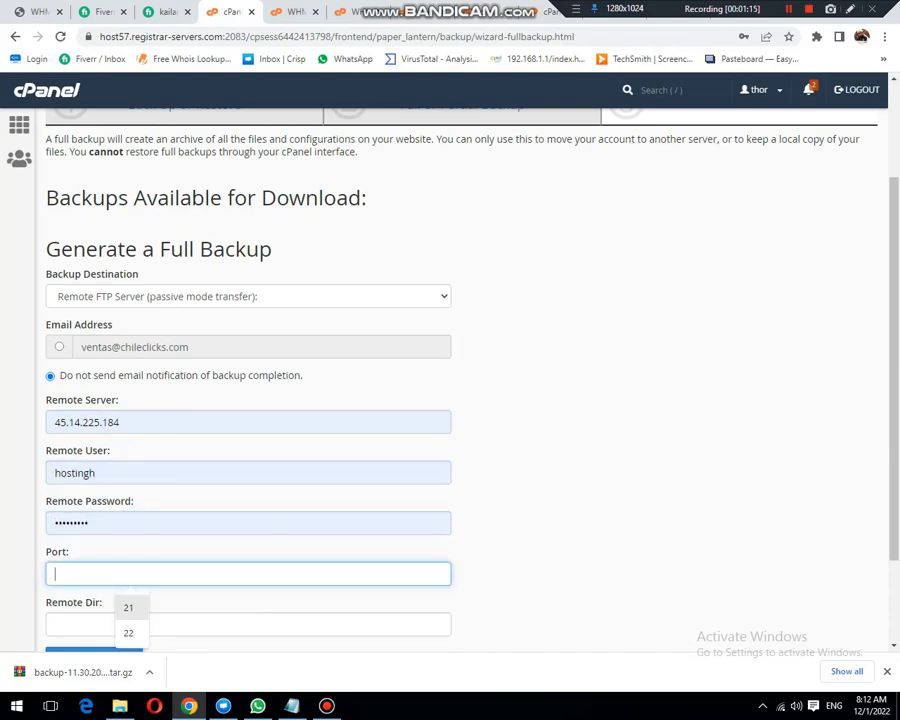
{"action": "key", "text": "Down"}
{"action": "key", "text": "Return"}
Set the remote directory to / and generate the full backup.
{"action": "key", "text": "Tab"}
{"action": "key", "text": "Down"}
{"action": "key", "text": "Return"}
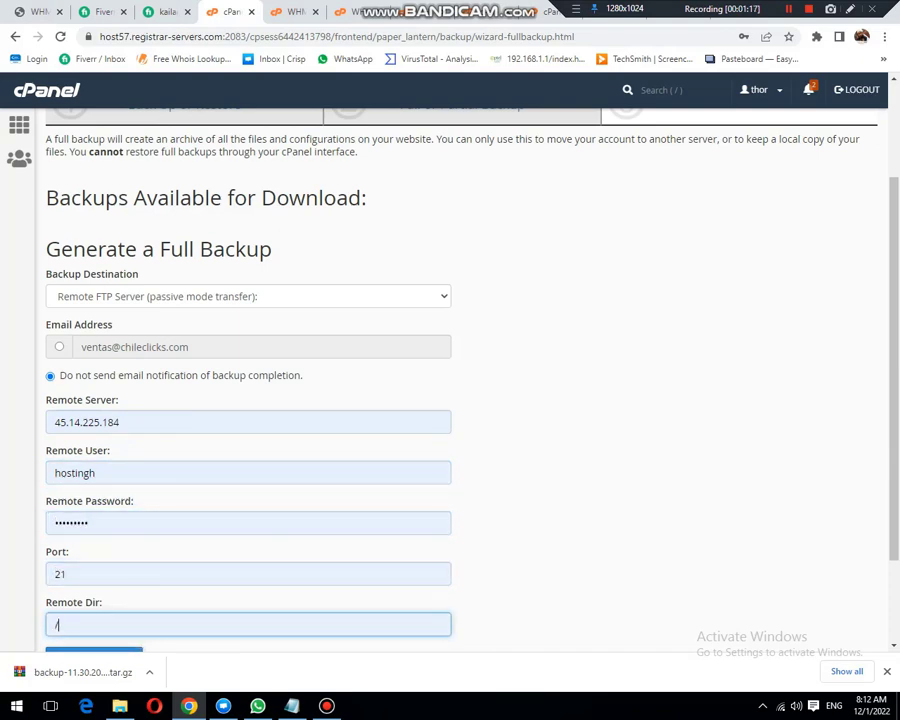
{"action": "scroll", "coordinate": [450, 380], "scroll_direction": "down", "scroll_amount": 2}
{"action": "key", "text": "Tab"}
{"action": "key", "text": "Return"}
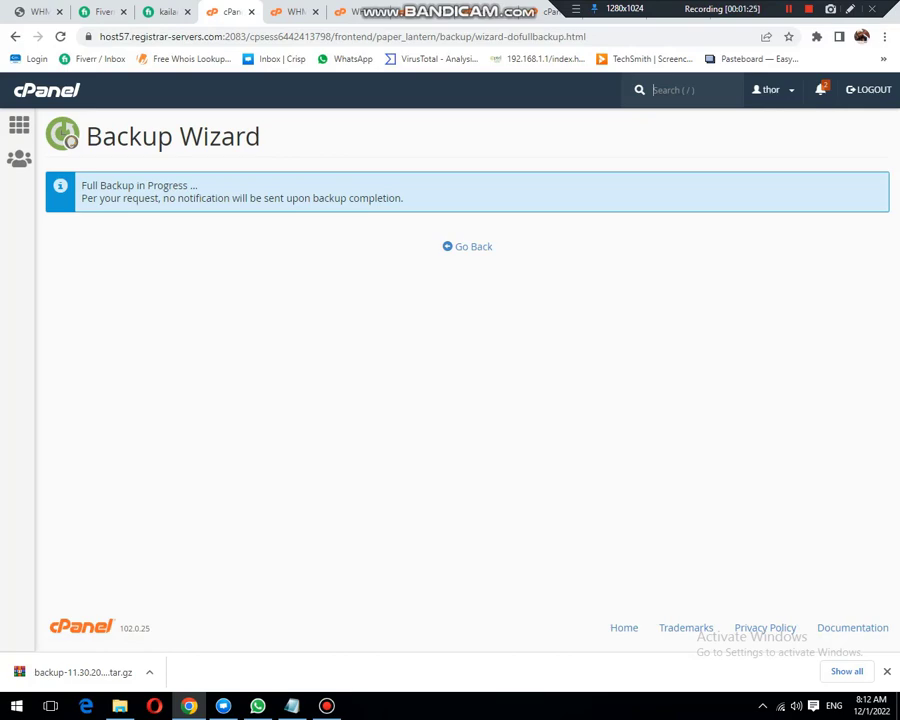
{"action": "left_click", "coordinate": [473, 246]}
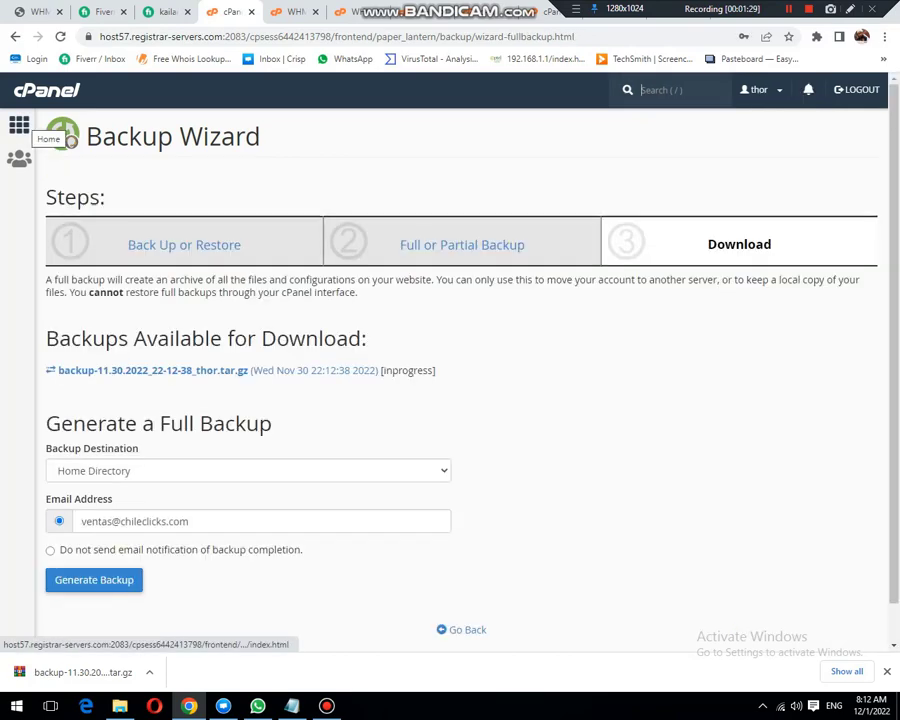
Move on to the inglesfacil.cl account and refresh until its full backup completes.
{"action": "left_click", "coordinate": [467, 629]}
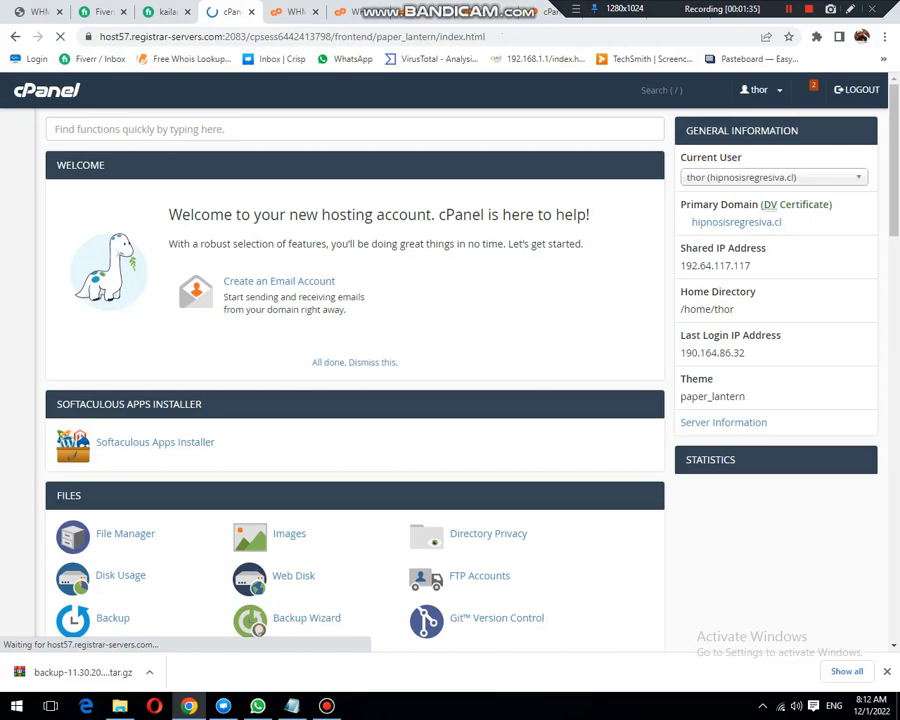
{"action": "left_click", "coordinate": [773, 177]}
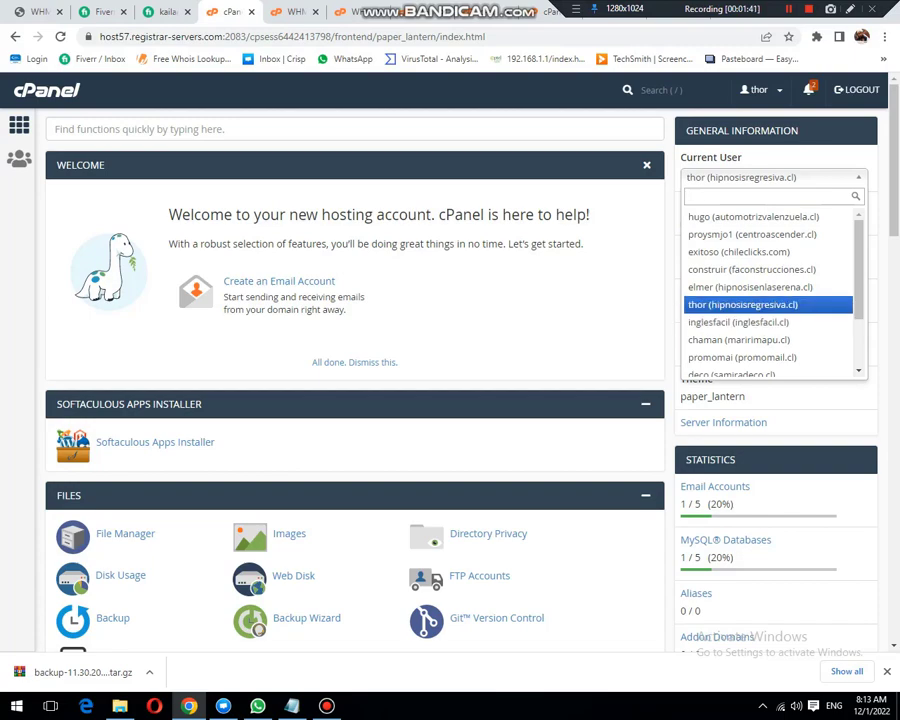
{"action": "key", "text": "Down"}
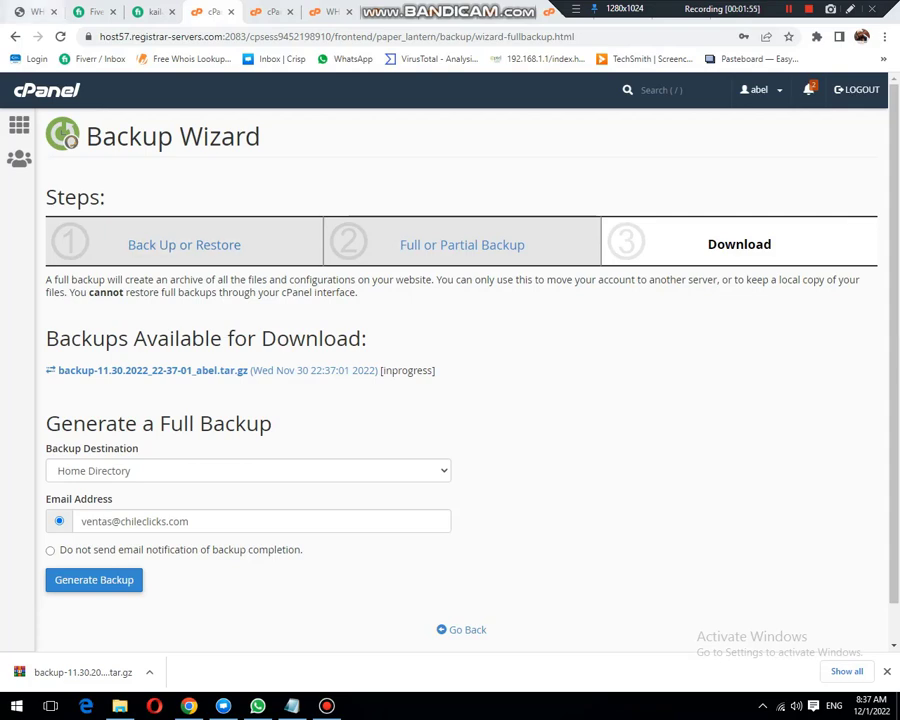
{"action": "key", "text": "F5"}
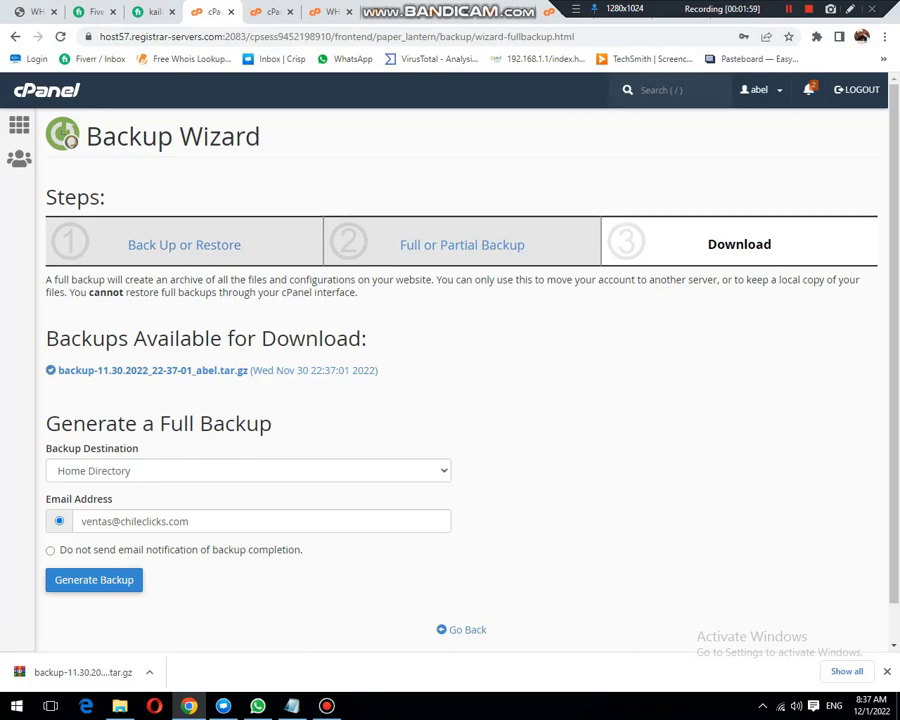
{"action": "key", "text": "F5"}
{"action": "key", "text": "F5"}
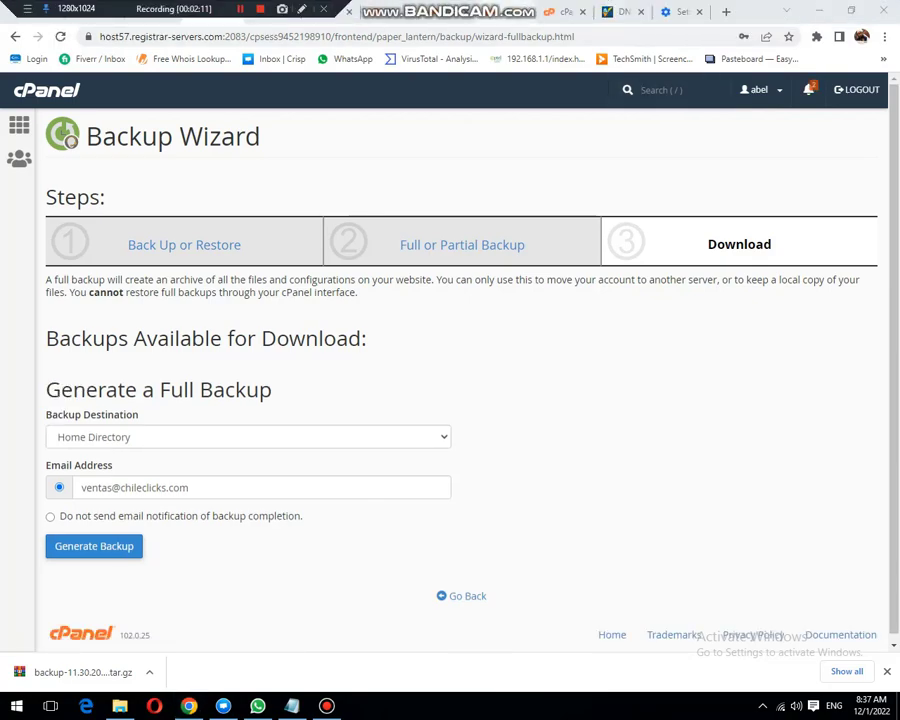
{"action": "key", "text": "ctrl+Tab"}
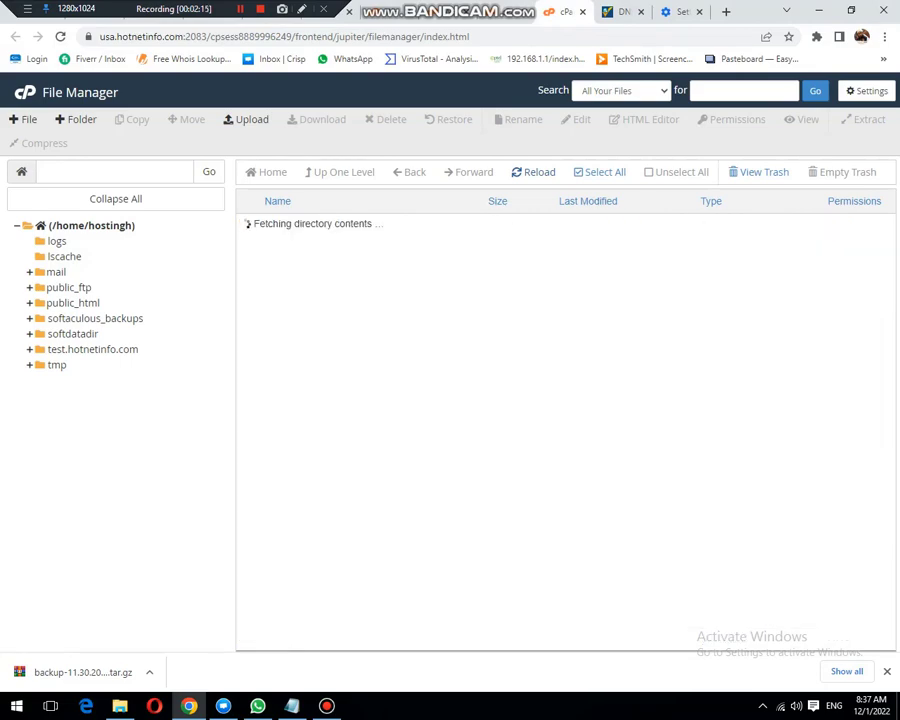
Select the 75.02 MB backup archive's file name in File Manager.
{"action": "scroll", "coordinate": [560, 420], "scroll_direction": "down", "scroll_amount": 5}
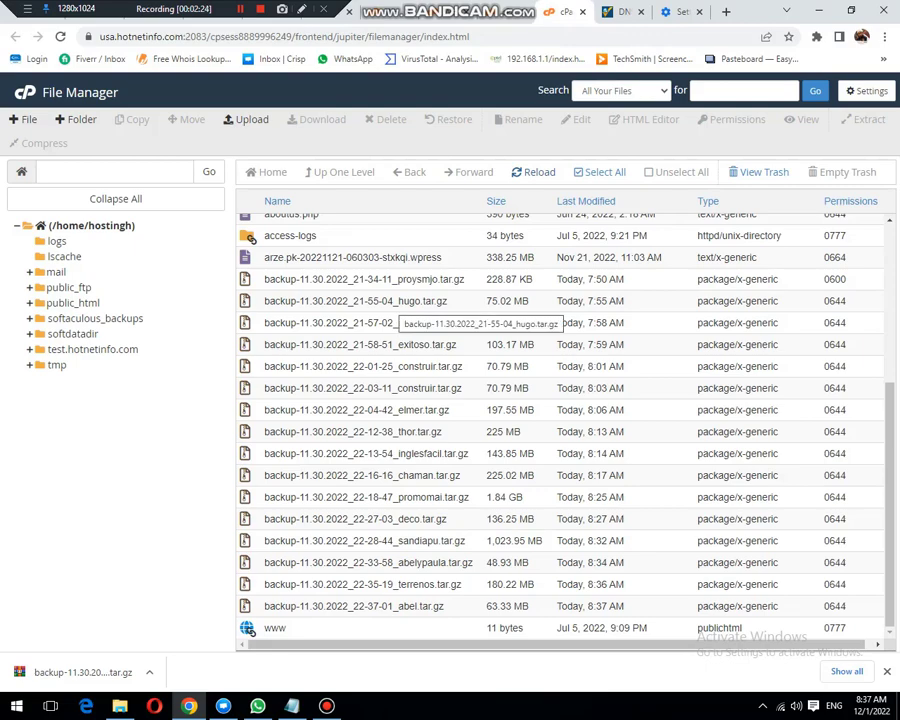
{"action": "double_click", "coordinate": [355, 301]}
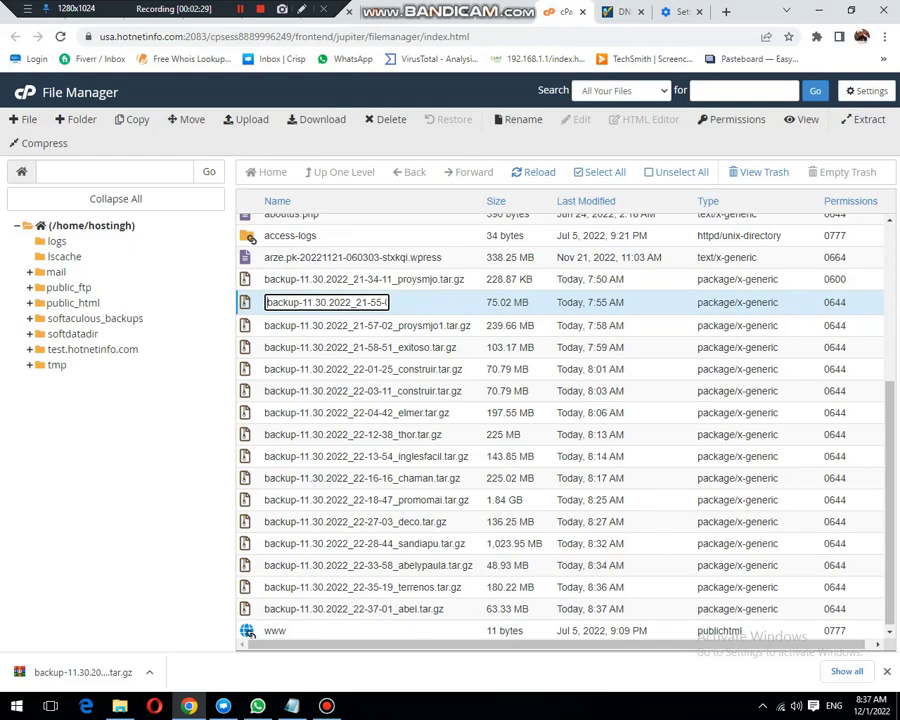
{"action": "key", "text": "ctrl+a"}
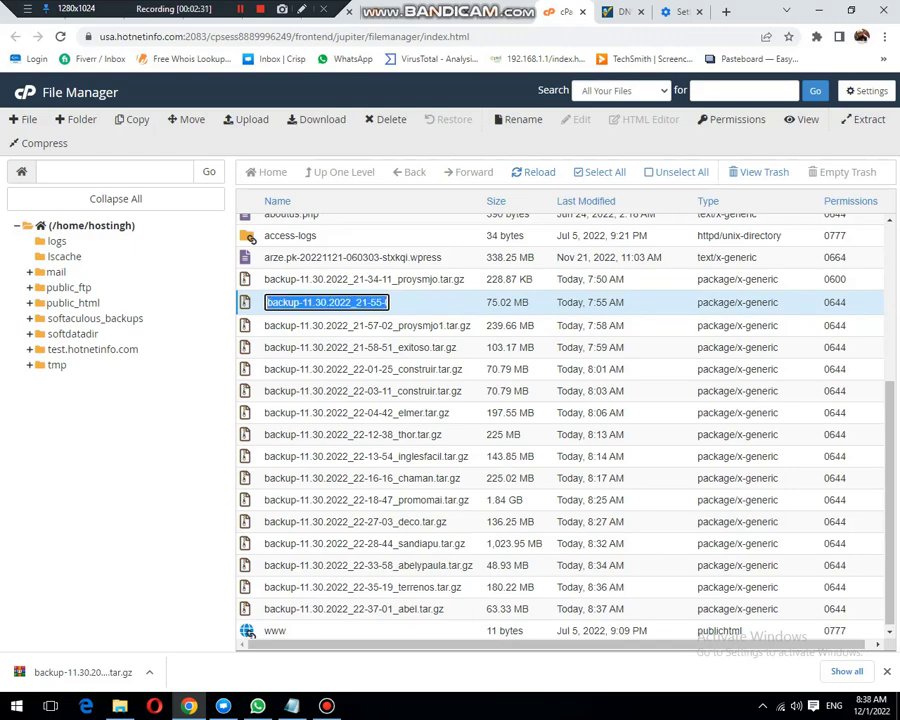
{"action": "key", "text": "ctrl+shift+Tab"}
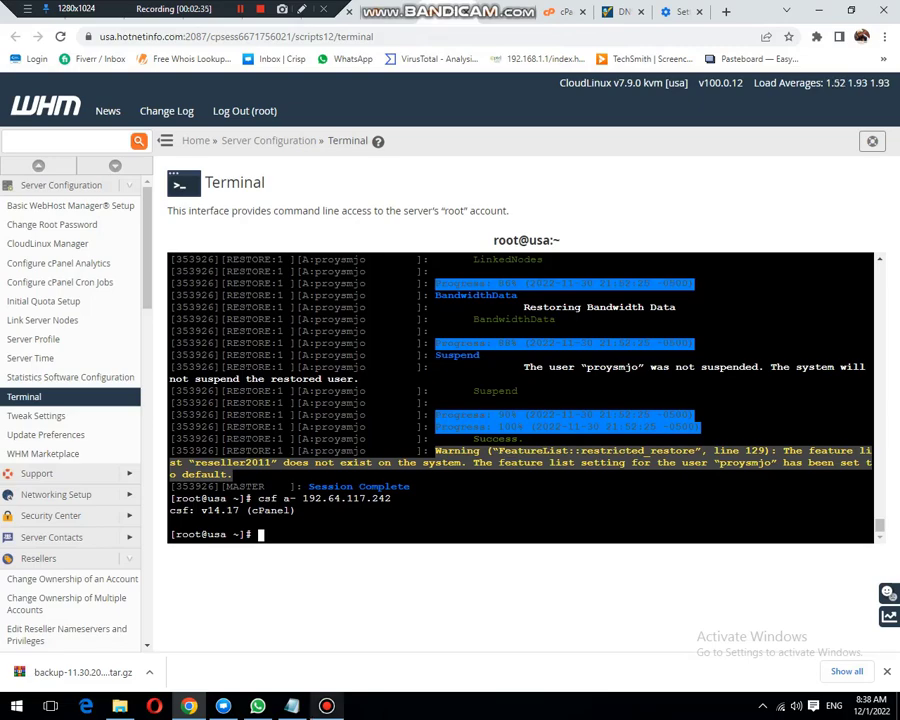
{"action": "mouse_move", "coordinate": [257, 706]}
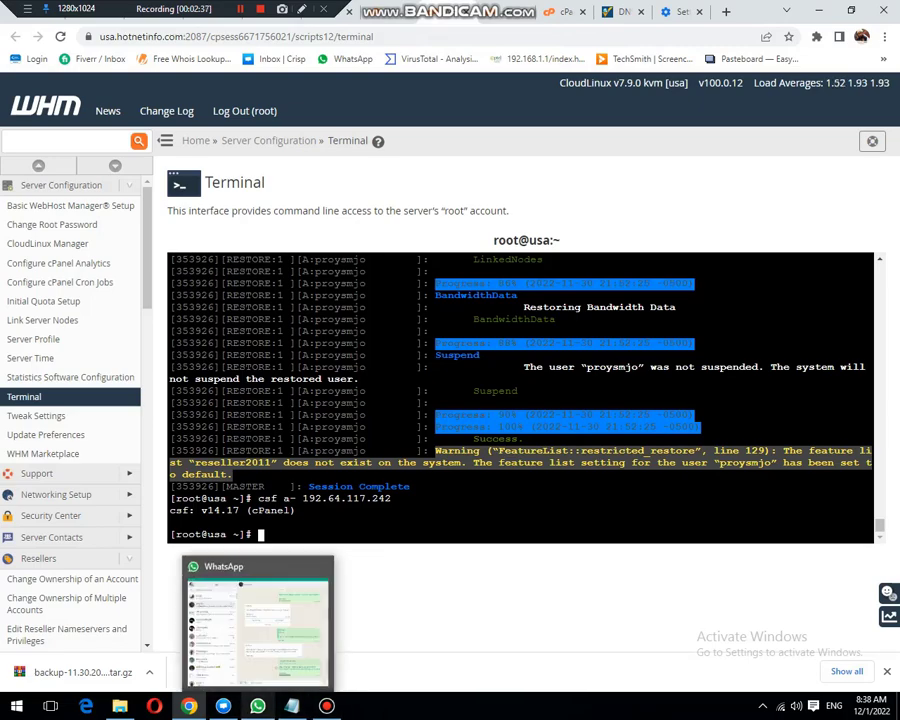
Edit the saved restorepkg command to the hugo backup and run it in the WHM terminal.
{"action": "left_click", "coordinate": [291, 706]}
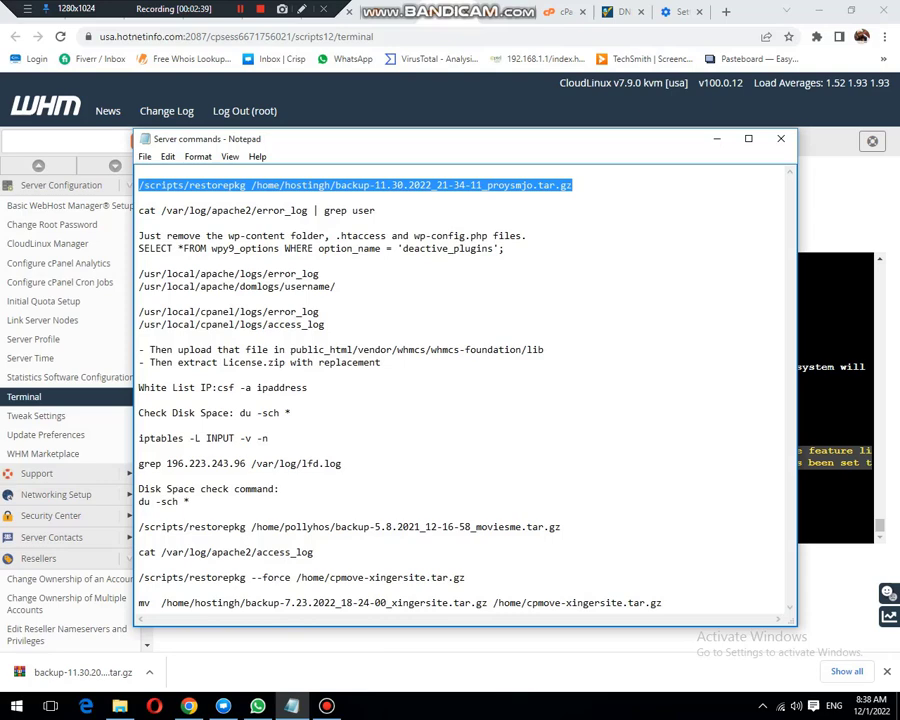
{"action": "left_click_drag", "start_coordinate": [572, 185], "coordinate": [251, 185]}
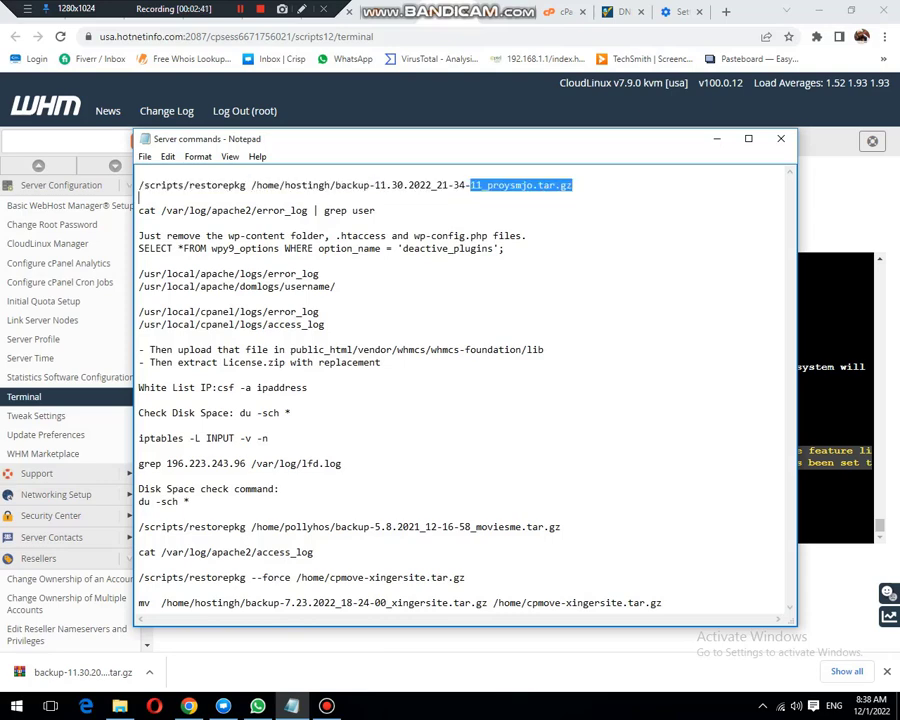
{"action": "left_click_drag", "start_coordinate": [572, 185], "coordinate": [251, 185]}
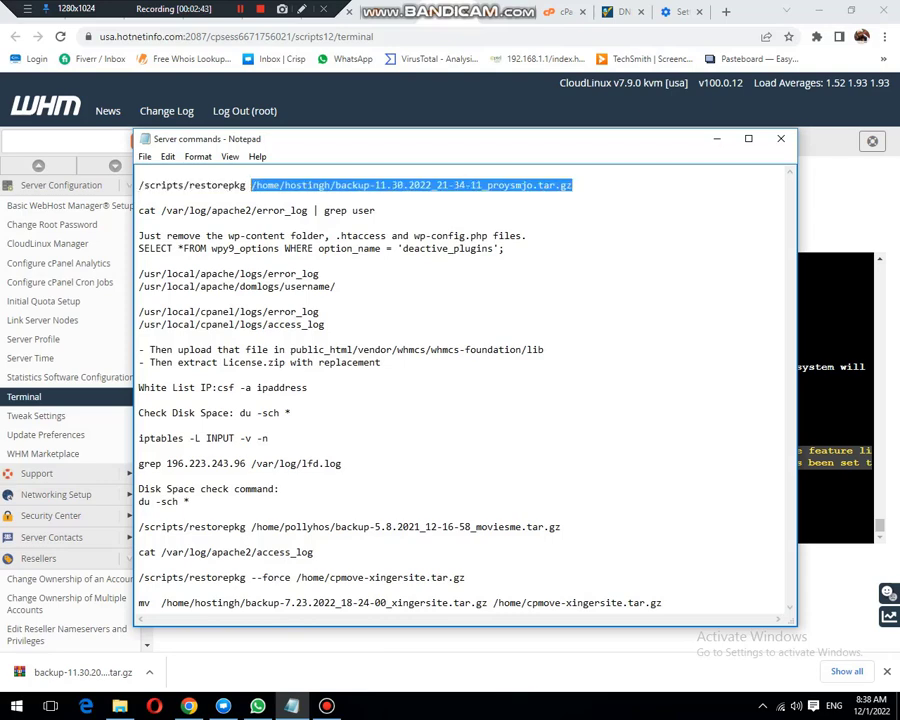
{"action": "mouse_move", "coordinate": [470, 185]}
{"action": "left_mouse_down"}
{"action": "mouse_move", "coordinate": [572, 185]}
{"action": "mouse_move", "coordinate": [336, 185]}
{"action": "left_mouse_up"}
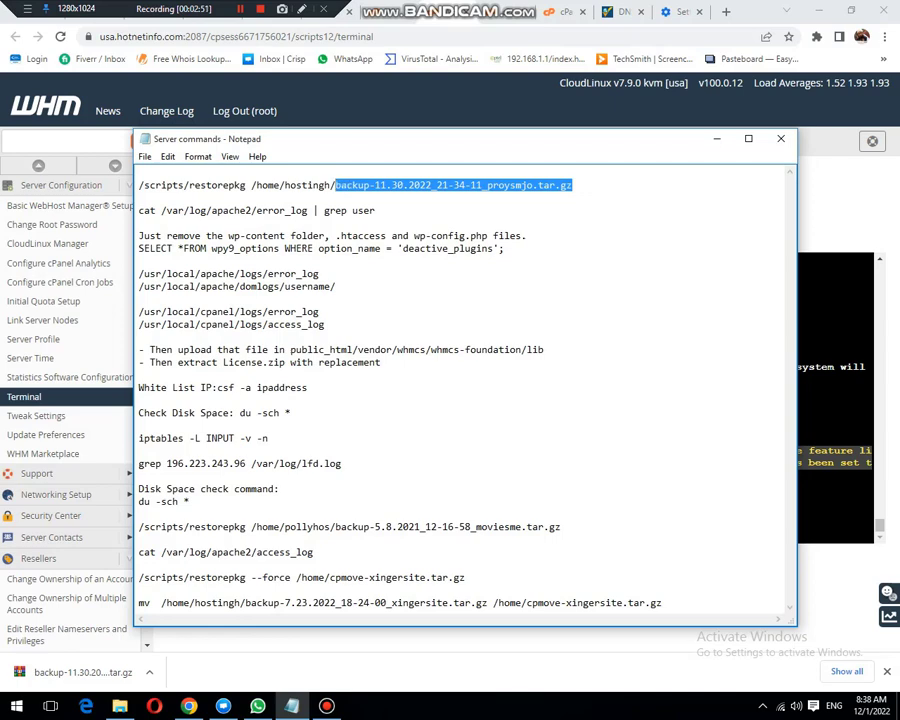
{"action": "type", "text": "backup-11.30.2022_21-55-04_hugo.tar.gz"}
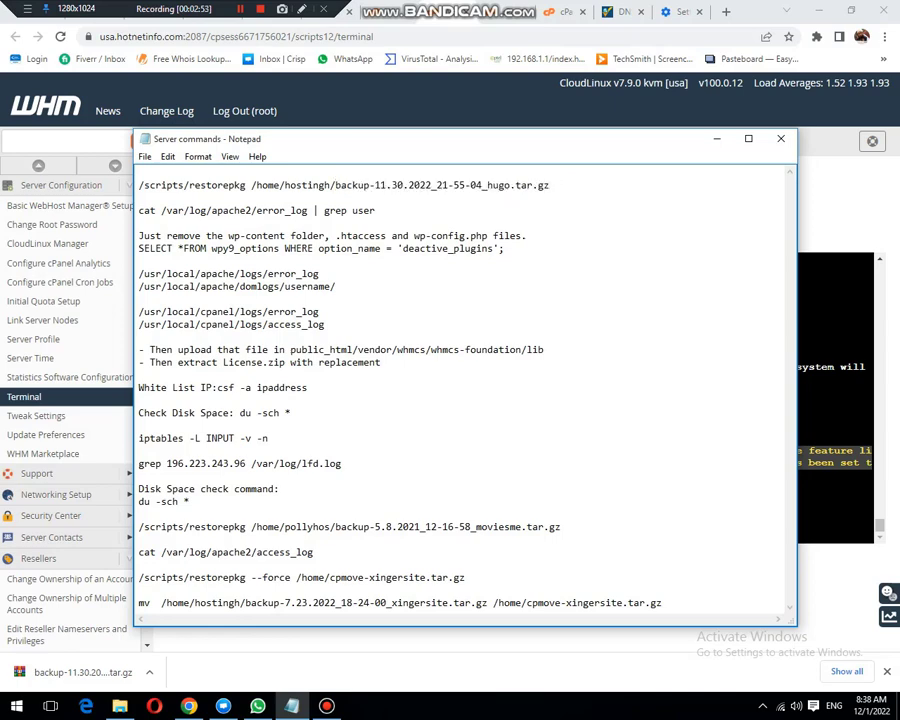
{"action": "key", "text": "shift+Home"}
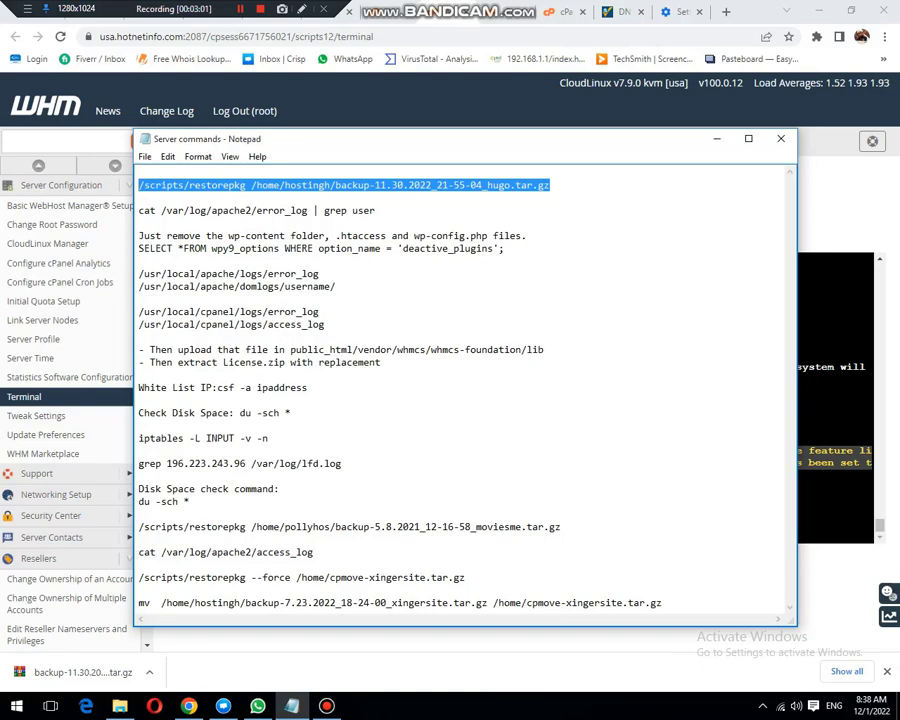
{"action": "key", "text": "alt+Tab"}
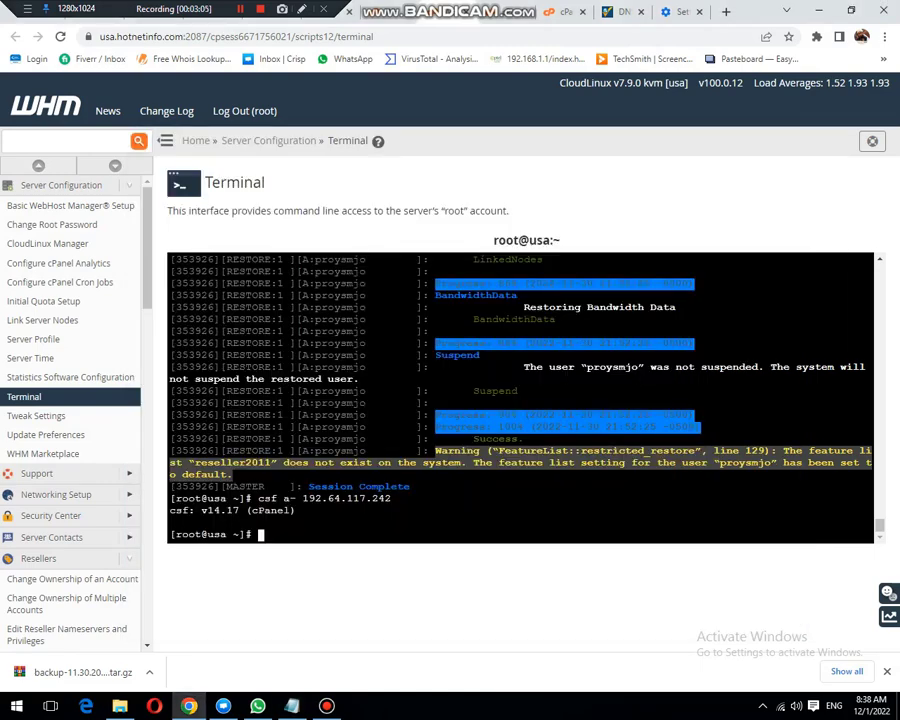
{"action": "right_click", "coordinate": [344, 313]}
{"action": "left_click", "coordinate": [378, 395]}
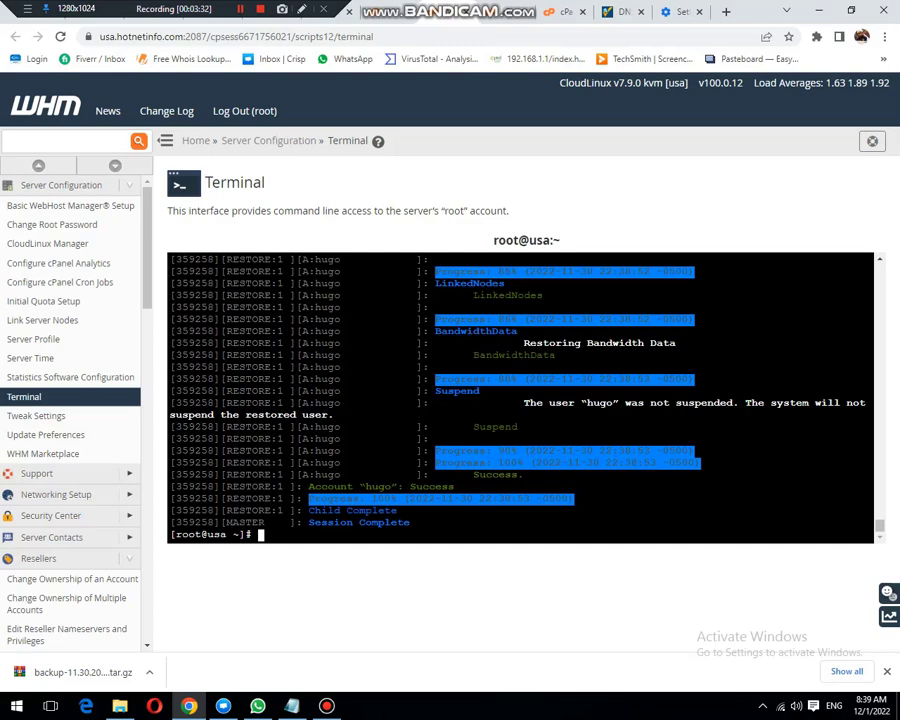
Put the 21-57-02 proysmjo1 backup name into the restorepkg command and paste it at the prompt.
{"action": "key", "text": "ctrl+Tab"}
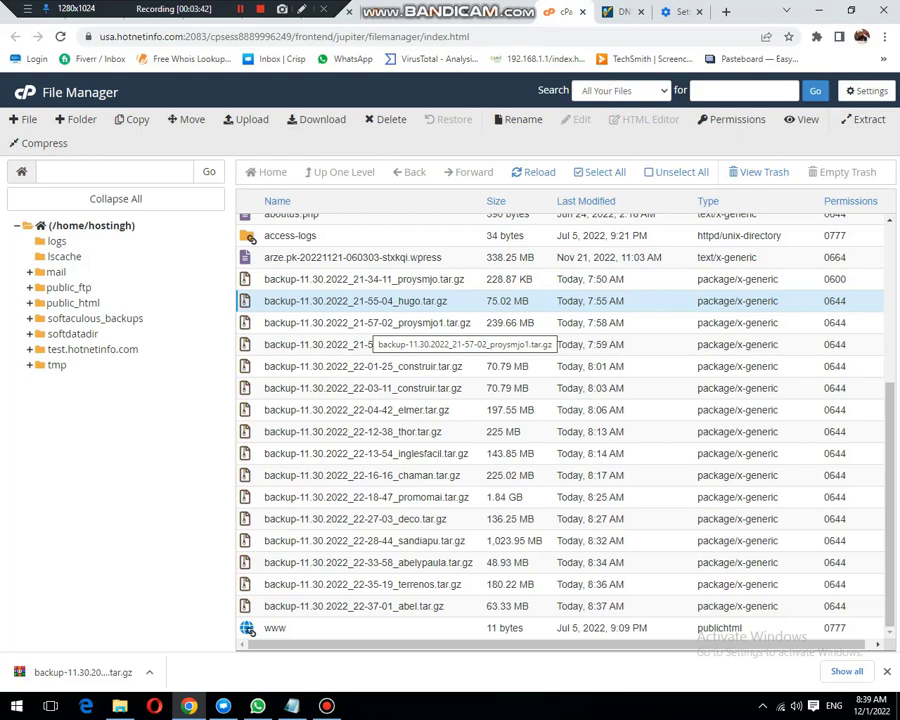
{"action": "double_click", "coordinate": [372, 323]}
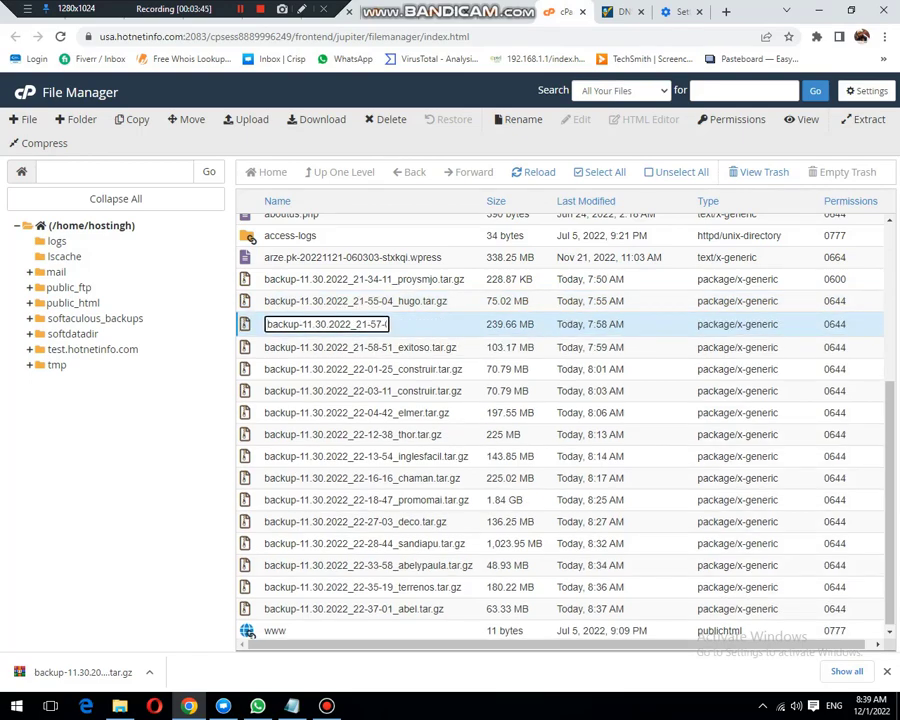
{"action": "key", "text": "Escape"}
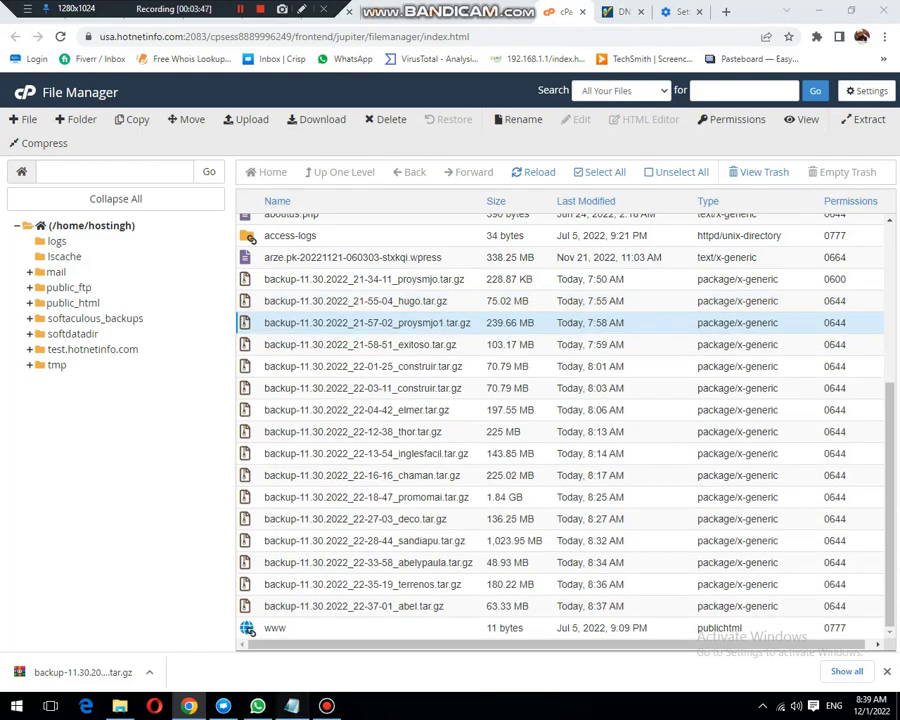
{"action": "key", "text": "alt+Tab"}
{"action": "left_click_drag", "start_coordinate": [550, 185], "coordinate": [335, 185]}
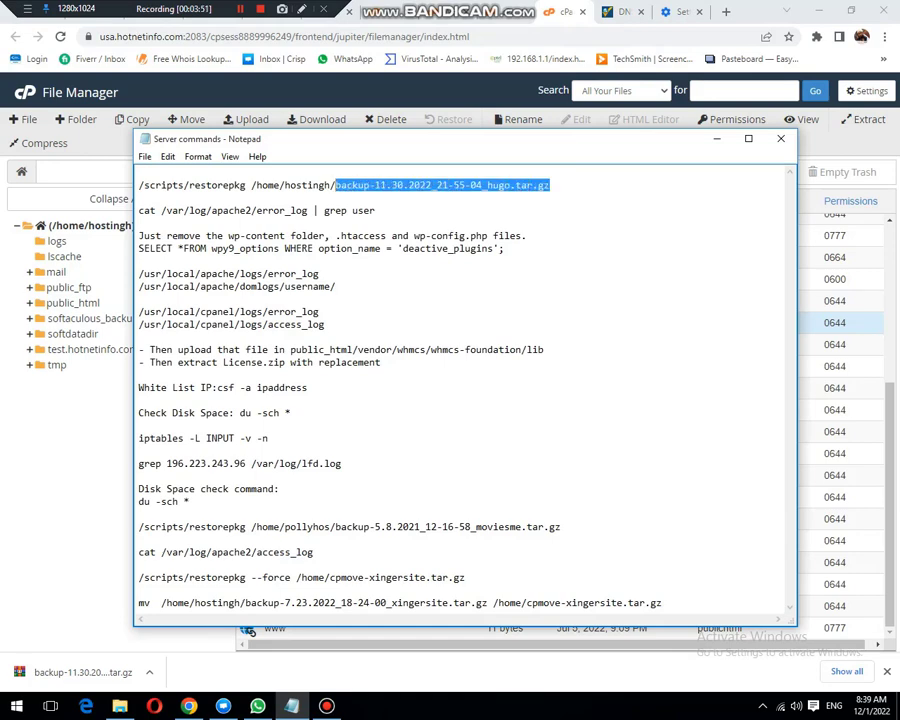
{"action": "type", "text": "backup-11.30.2022_21-57-02_proysmjo1.tar.gz"}
{"action": "left_click_drag", "start_coordinate": [578, 185], "coordinate": [138, 185]}
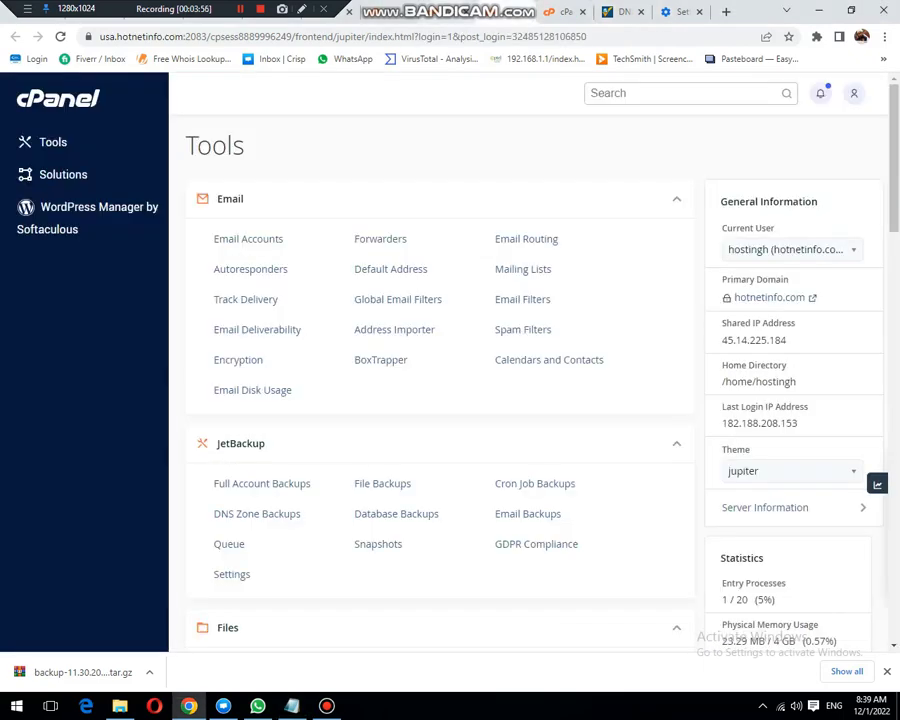
{"action": "key", "text": "alt+Tab"}
{"action": "right_click", "coordinate": [646, 303]}
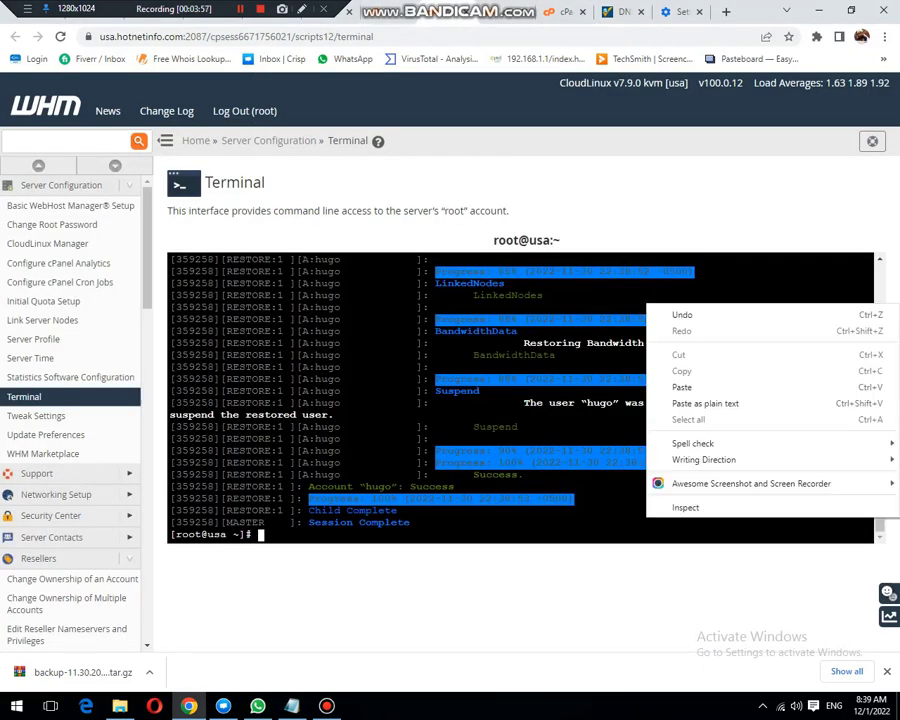
{"action": "left_click", "coordinate": [680, 387]}
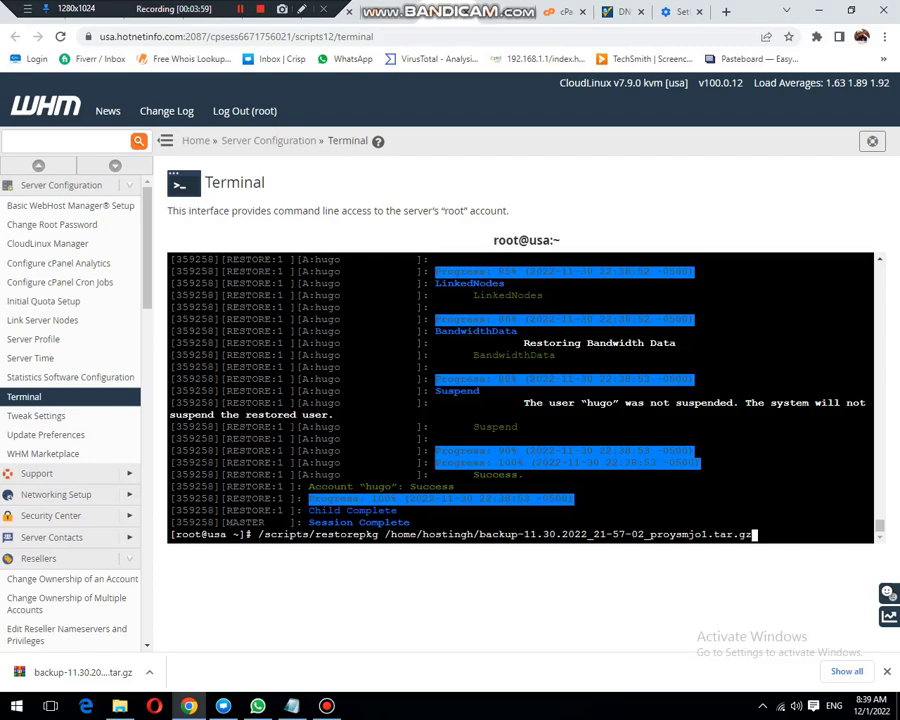
Run the proysmjo1 restore, which fails on a duplicate username.
{"action": "key", "text": "Return"}
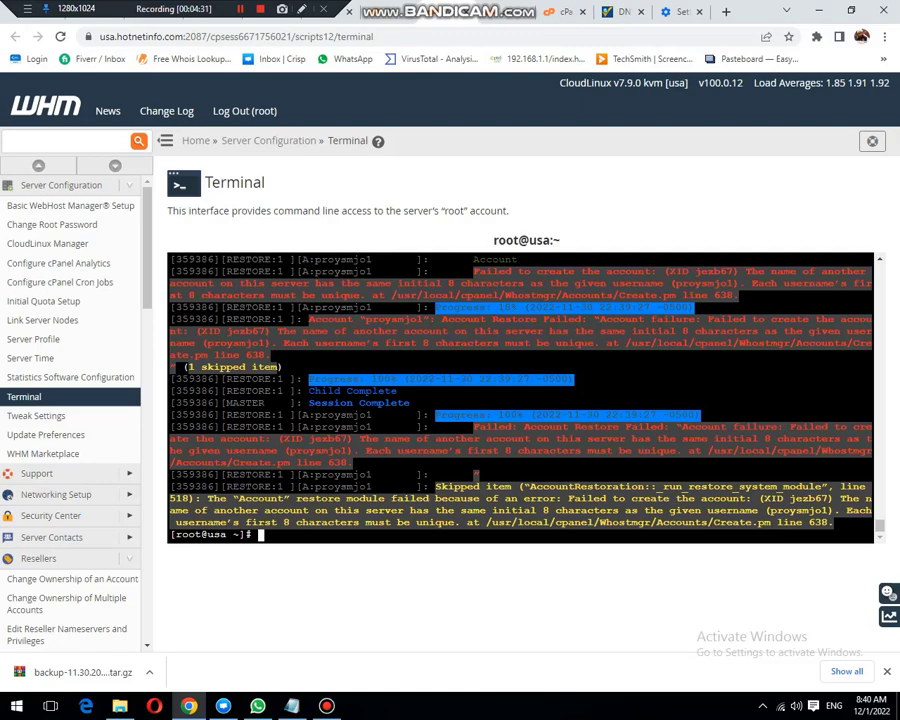
{"action": "key", "text": "shift+F12"}
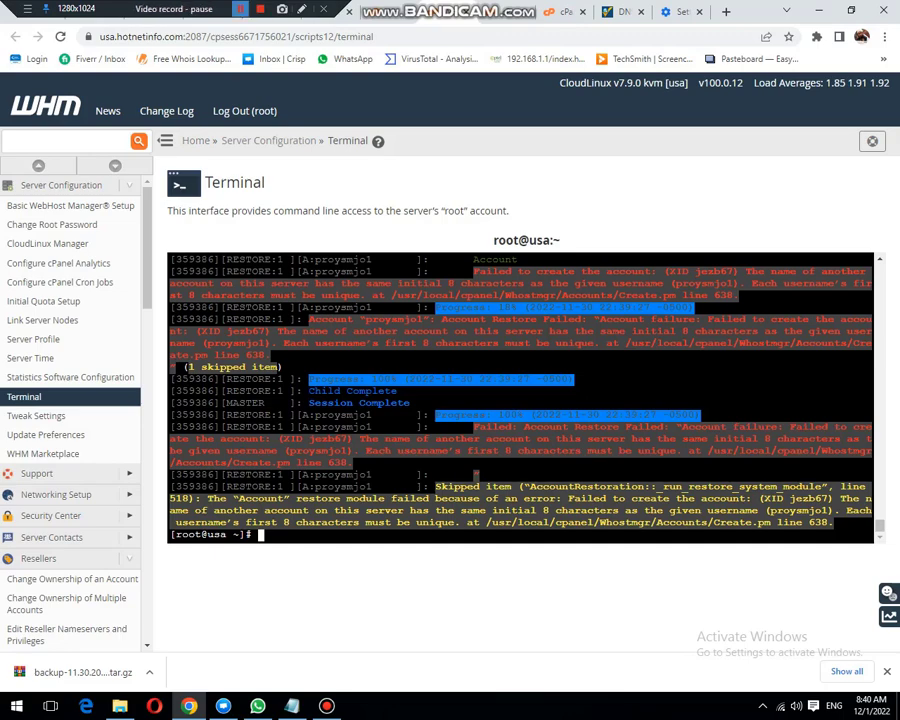
{"action": "key", "text": "shift+F12"}
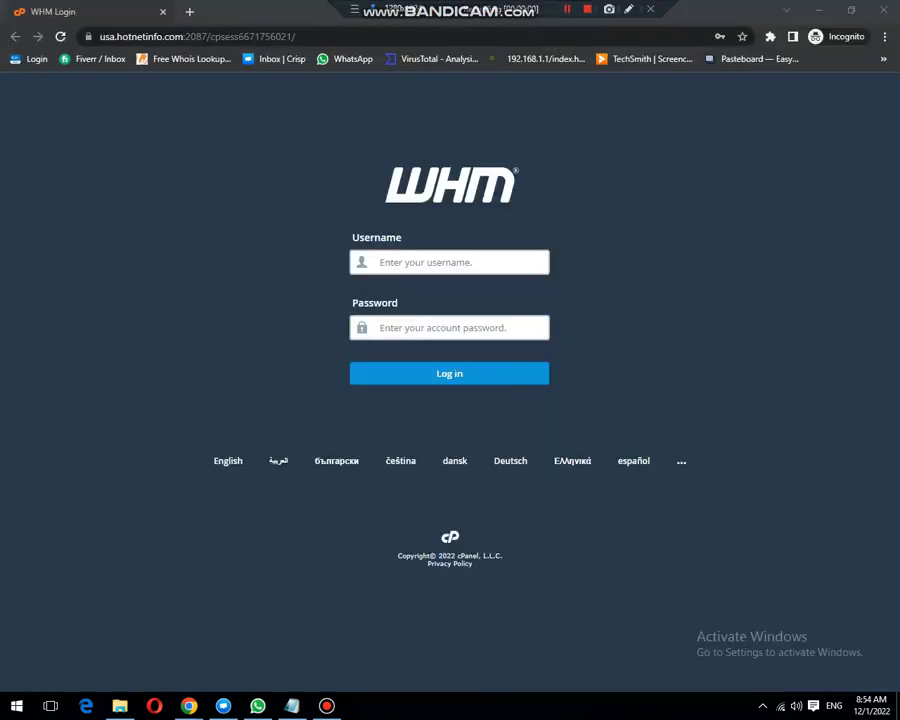
Leave the WHM login page and check the abel restore's success in the terminal.
{"action": "left_click", "coordinate": [450, 262]}
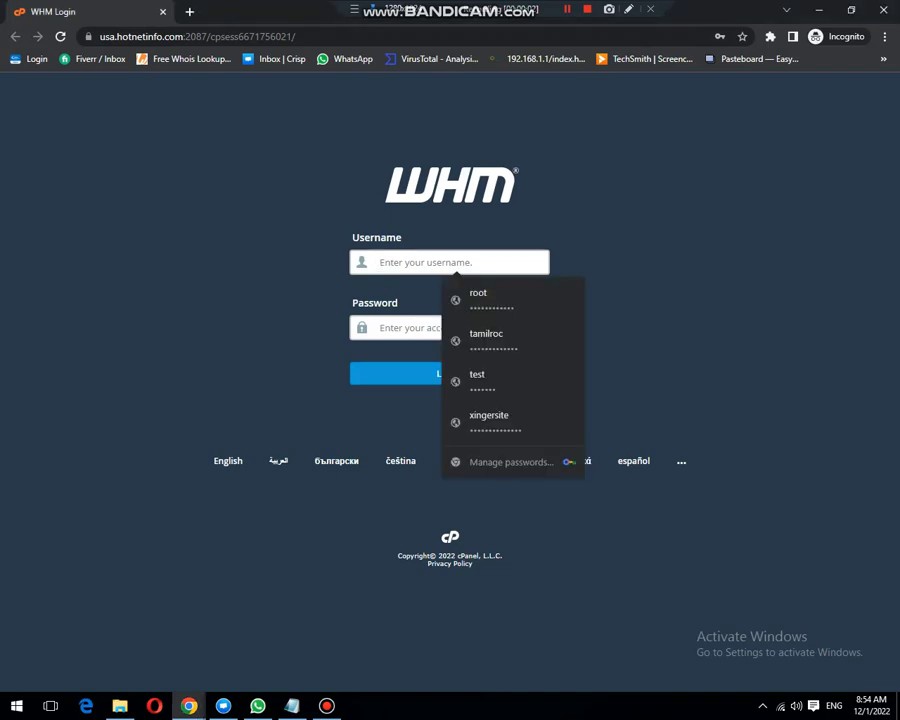
{"action": "key", "text": "alt+Tab"}
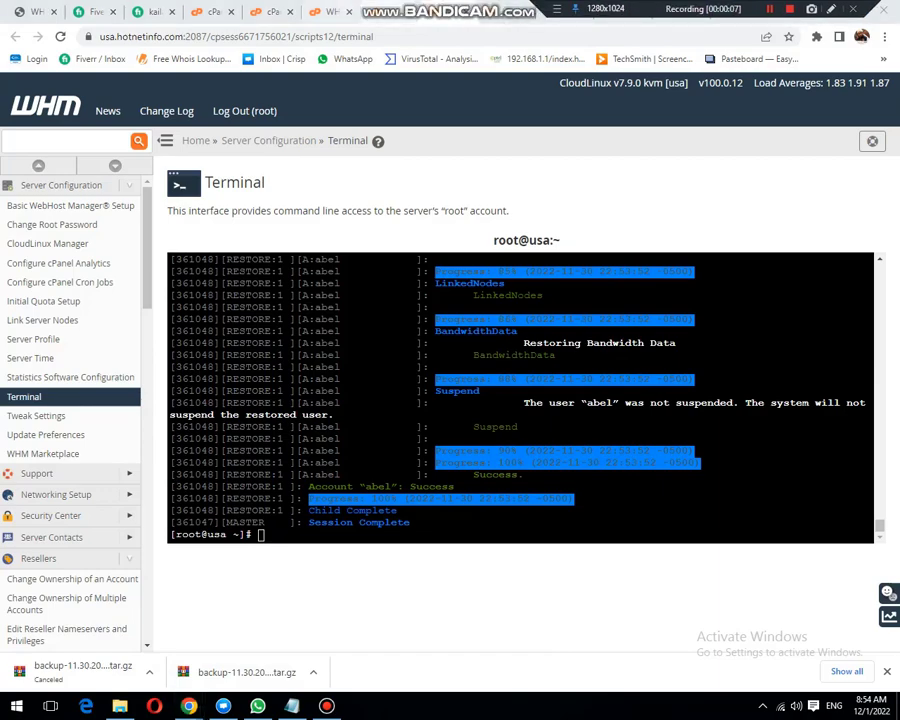
{"action": "left_click", "coordinate": [328, 11]}
{"action": "key", "text": "ctrl+shift+Tab"}
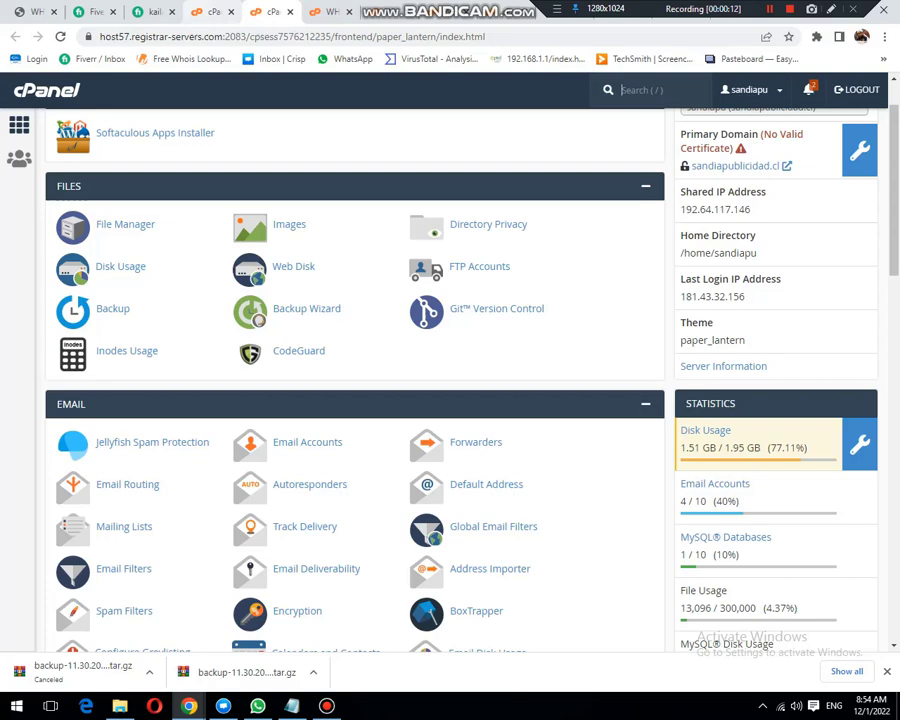
{"action": "key", "text": "ctrl+shift+Tab"}
{"action": "key", "text": "ctrl+shift+Tab"}
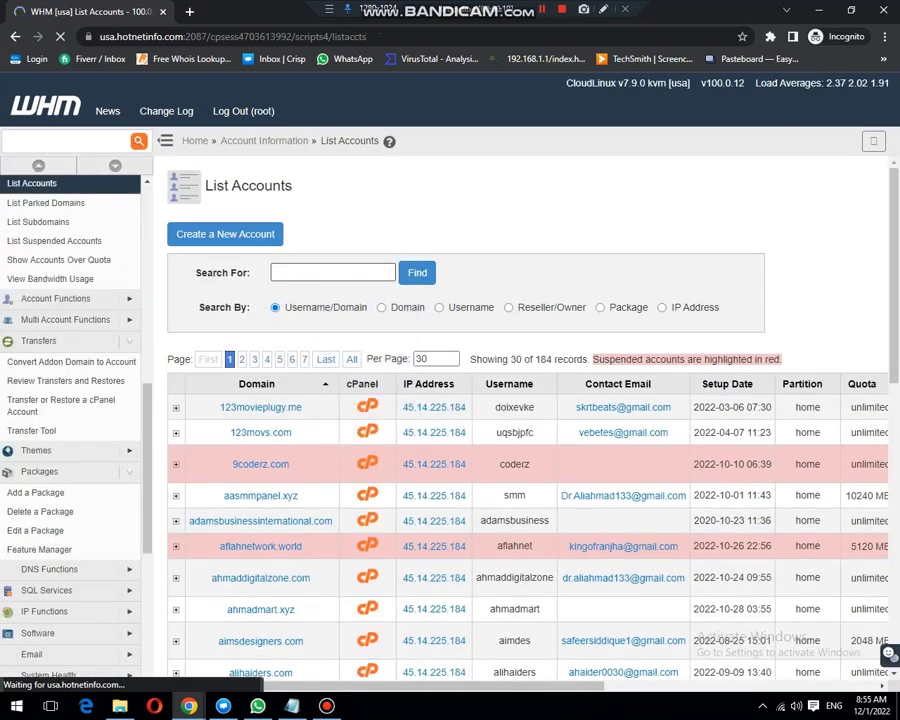
{"action": "type", "text": "proysmjo"}
{"action": "key", "text": "Tab"}
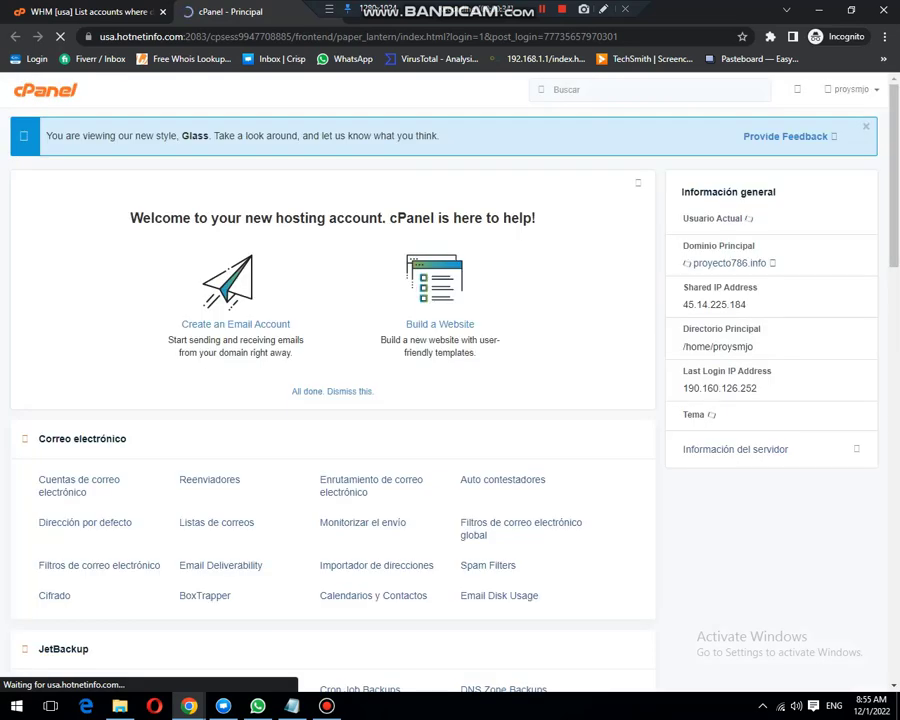
{"action": "scroll", "coordinate": [330, 400], "scroll_direction": "down", "scroll_amount": 5}
{"action": "scroll", "coordinate": [330, 400], "scroll_direction": "down", "scroll_amount": 5}
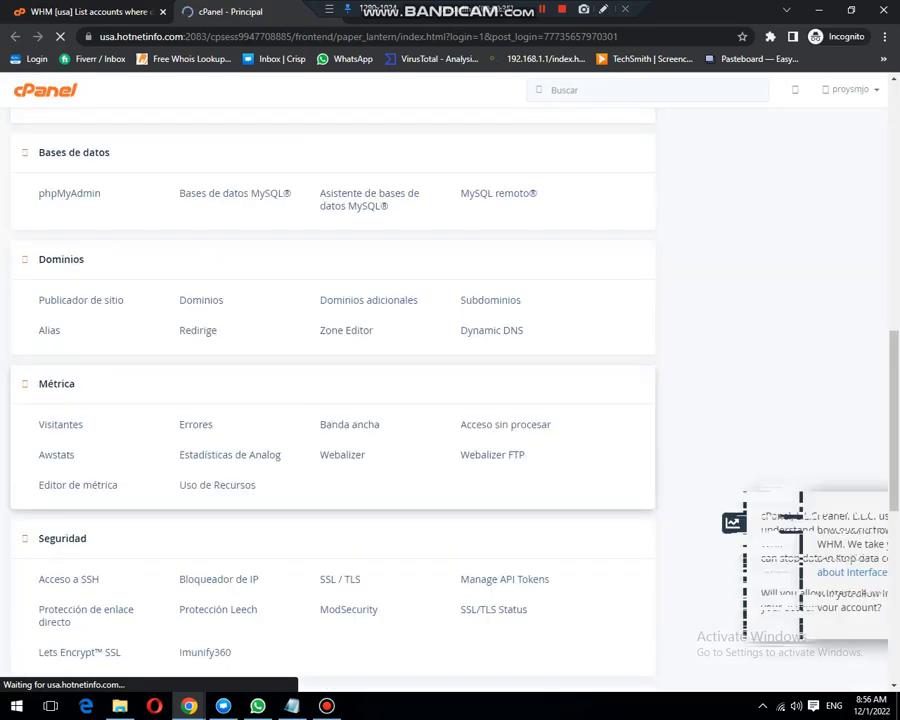
{"action": "scroll", "coordinate": [330, 400], "scroll_direction": "down", "scroll_amount": 3}
{"action": "scroll", "coordinate": [357, 562], "scroll_direction": "down", "scroll_amount": 2}
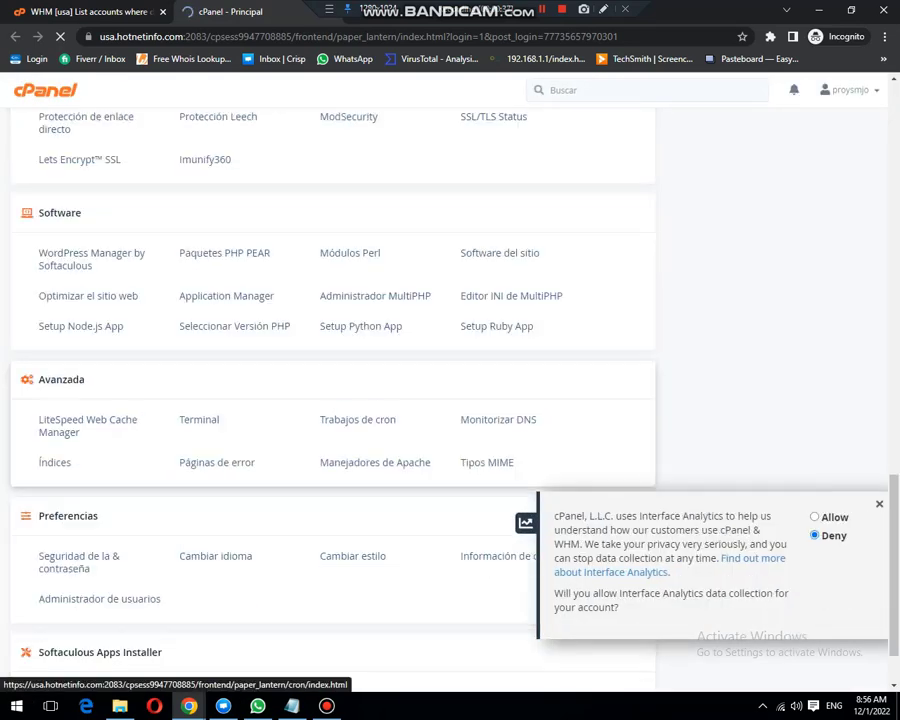
{"action": "scroll", "coordinate": [357, 420], "scroll_direction": "down", "scroll_amount": 1}
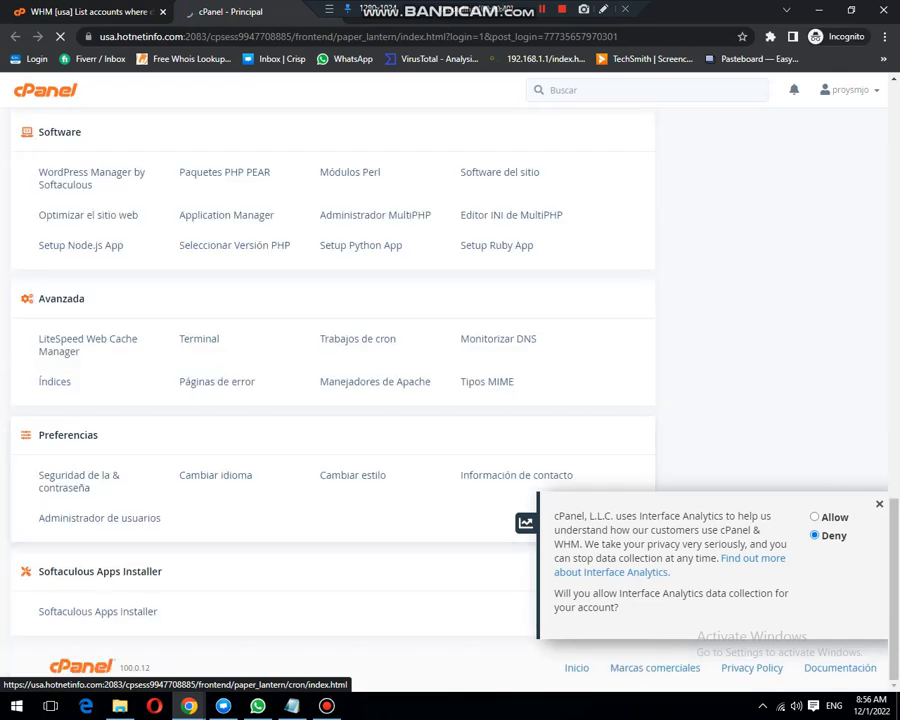
{"action": "right_click", "coordinate": [632, 305]}
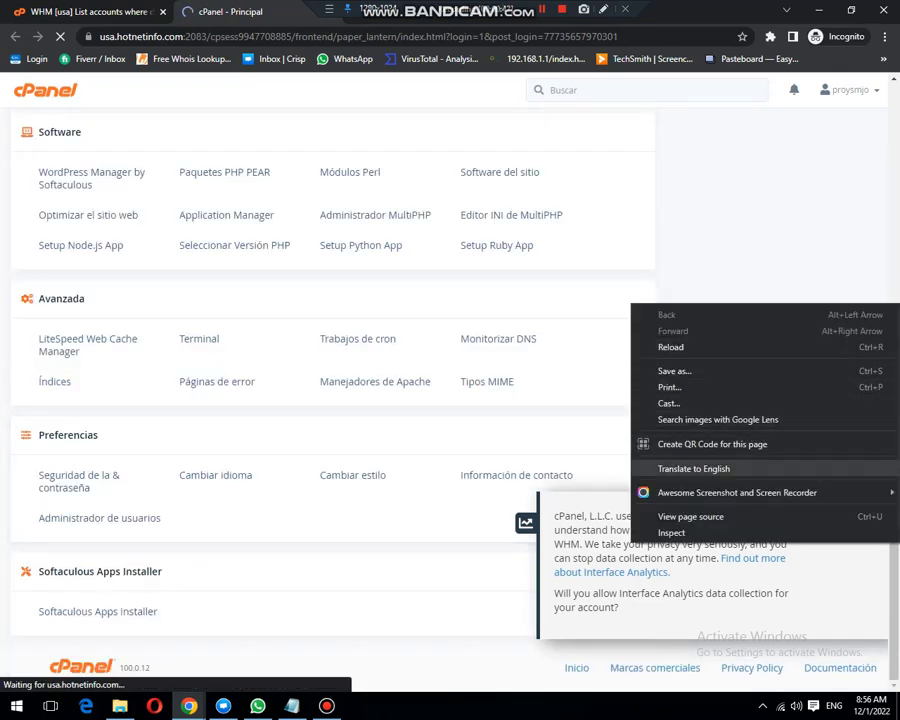
{"action": "left_click", "coordinate": [693, 468]}
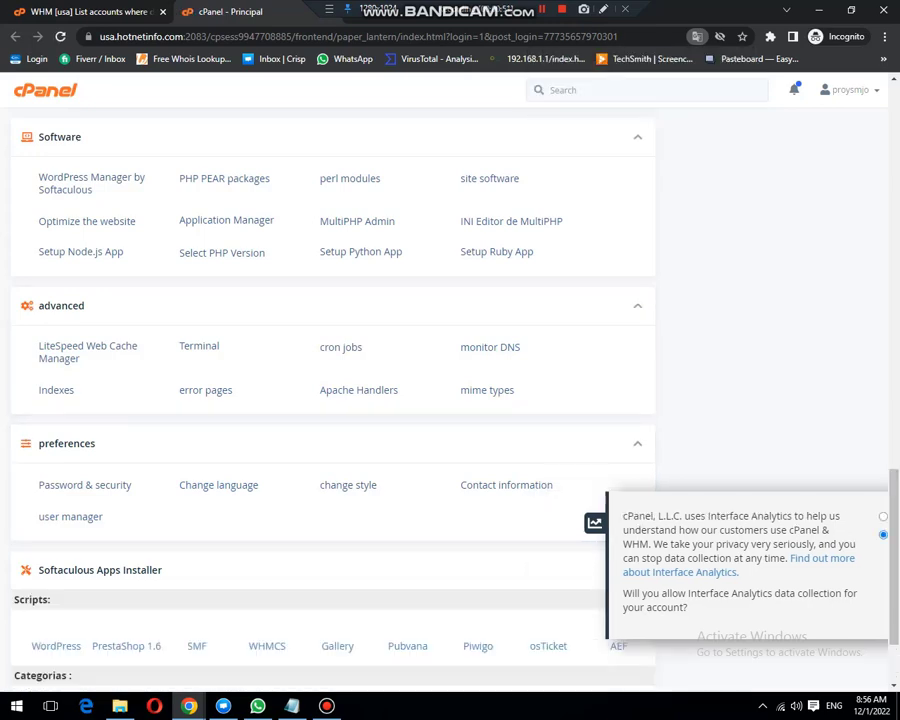
{"action": "scroll", "coordinate": [450, 400], "scroll_direction": "up", "scroll_amount": 2}
{"action": "scroll", "coordinate": [450, 400], "scroll_direction": "up", "scroll_amount": 1}
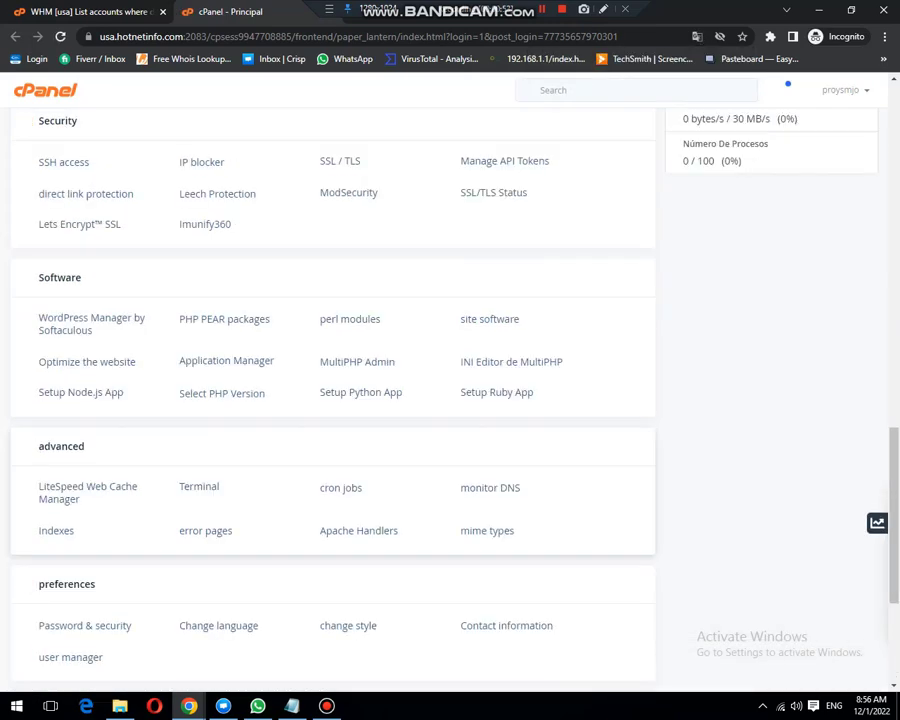
{"action": "scroll", "coordinate": [450, 400], "scroll_direction": "up", "scroll_amount": 1}
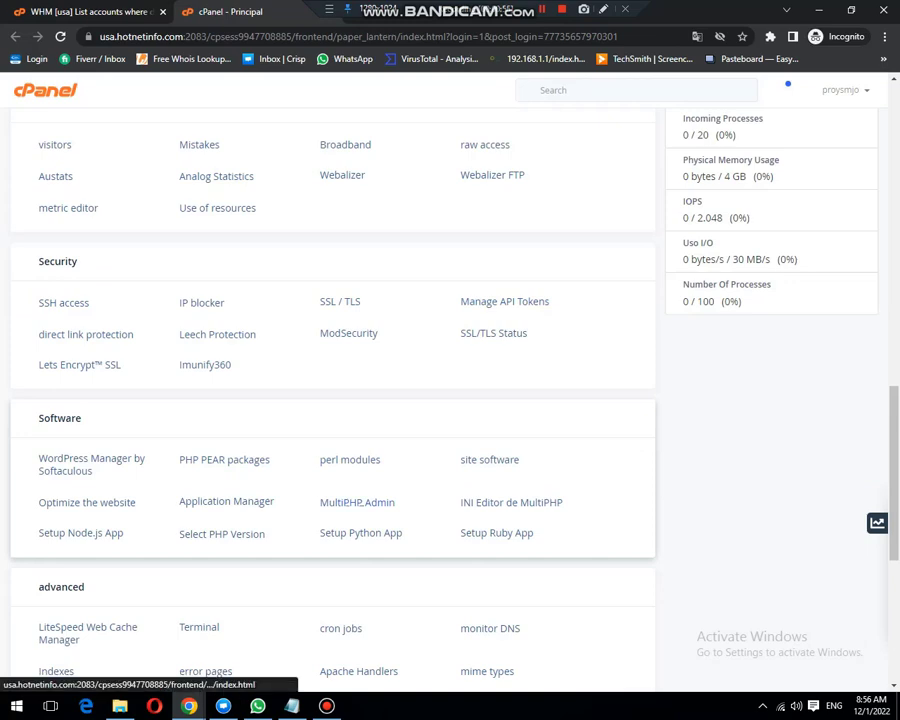
{"action": "scroll", "coordinate": [330, 400], "scroll_direction": "up", "scroll_amount": 2}
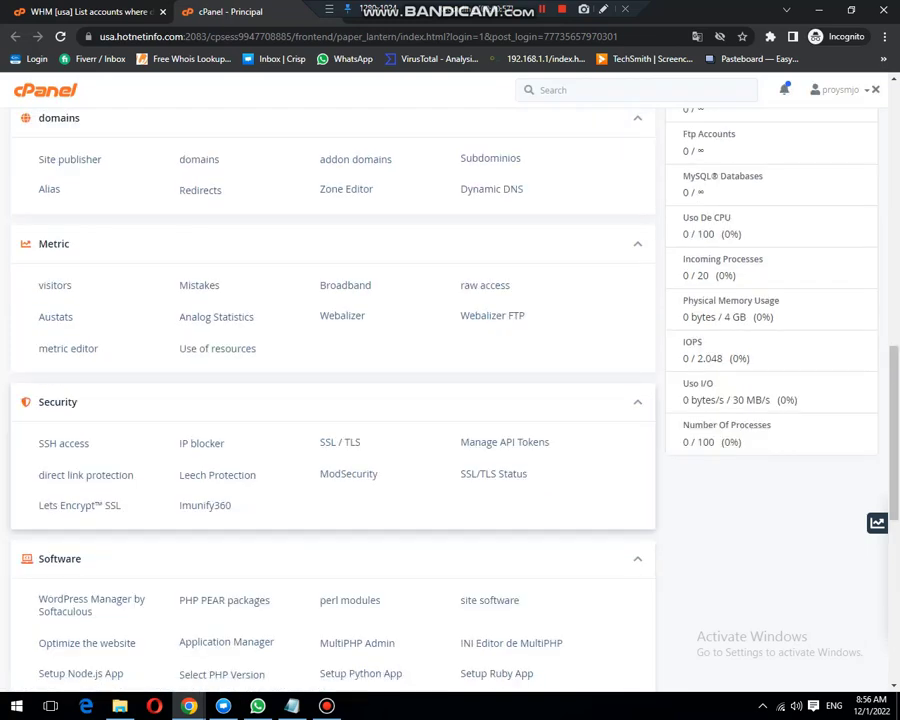
Switch proysmjo from the level12011 package to RS One, making its limits unlimited.
{"action": "key", "text": "ctrl+Tab"}
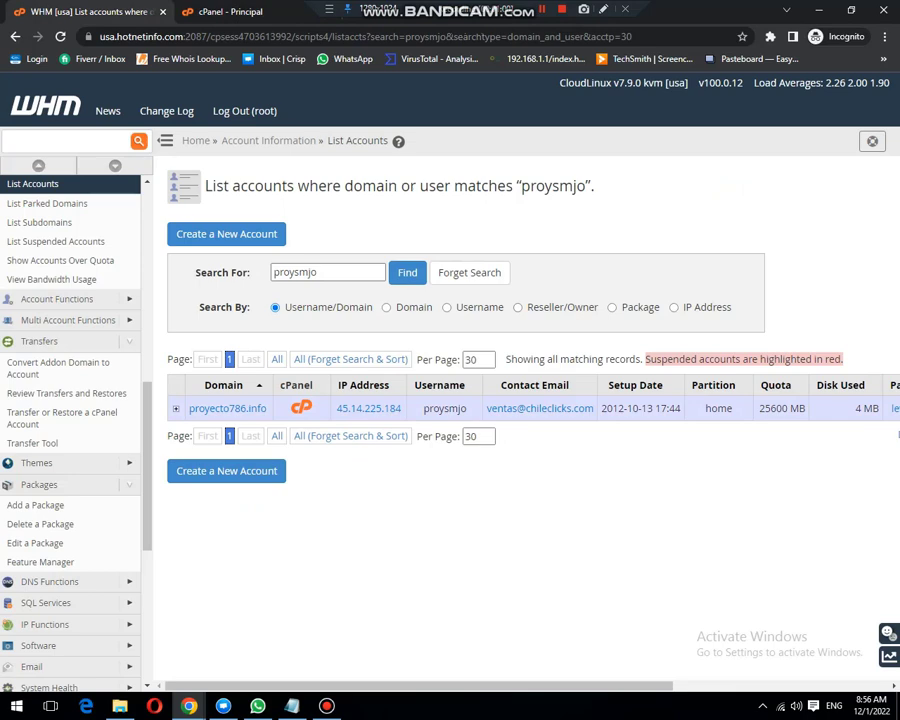
{"action": "left_click", "coordinate": [176, 408]}
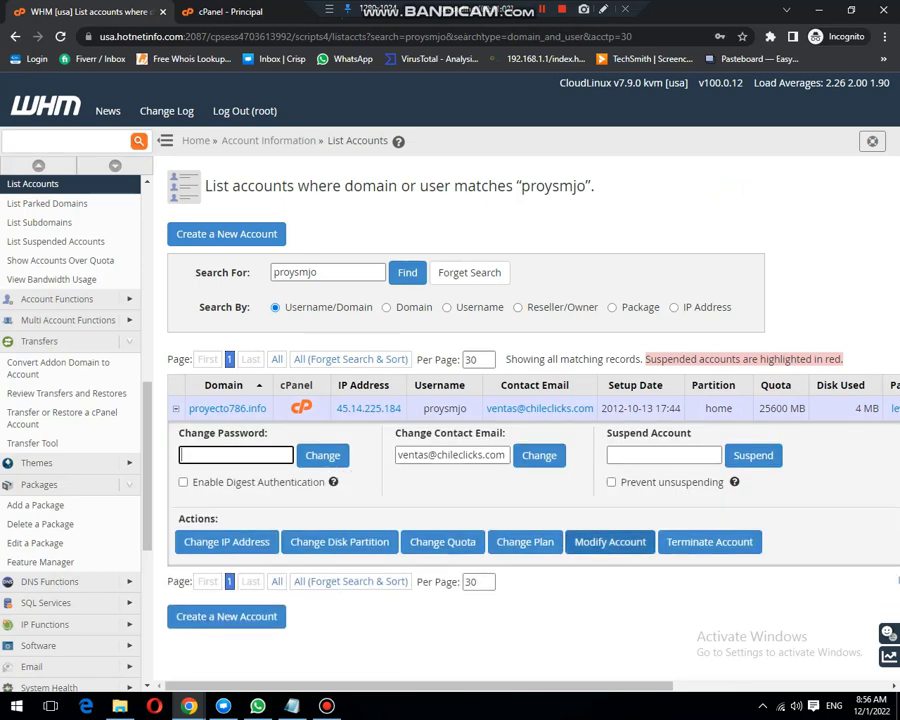
{"action": "left_click", "coordinate": [610, 541]}
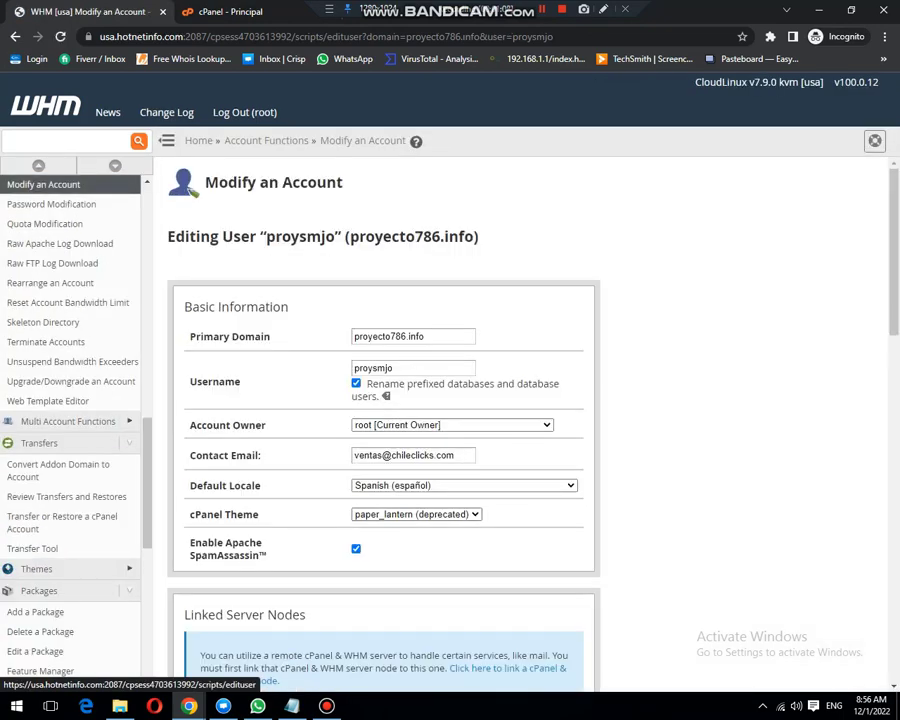
{"action": "scroll", "coordinate": [380, 420], "scroll_direction": "down", "scroll_amount": 3}
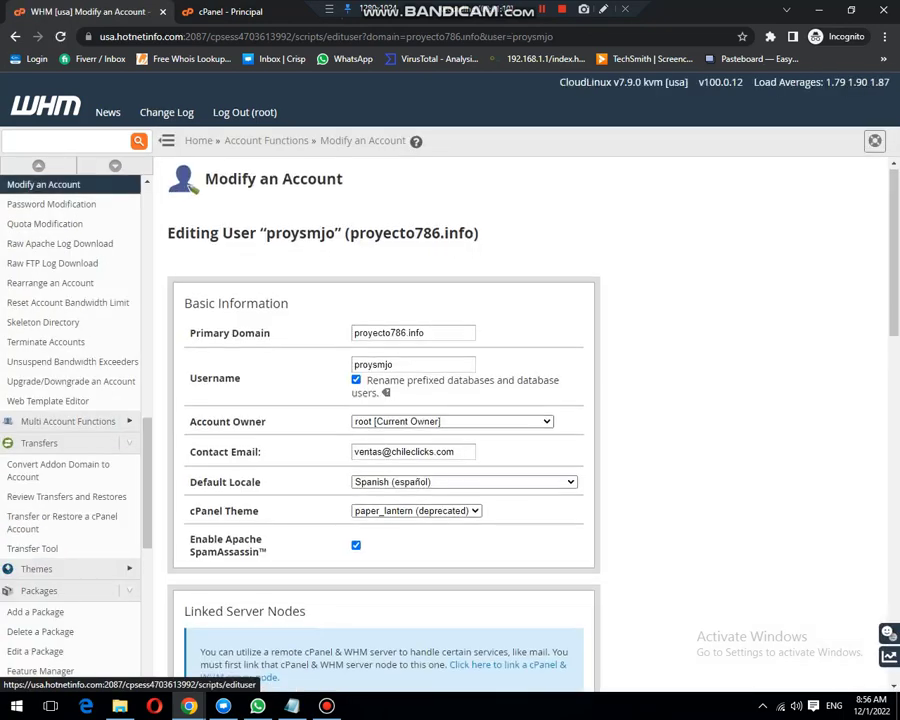
{"action": "scroll", "coordinate": [433, 505], "scroll_direction": "down", "scroll_amount": 1}
{"action": "left_click", "coordinate": [433, 505]}
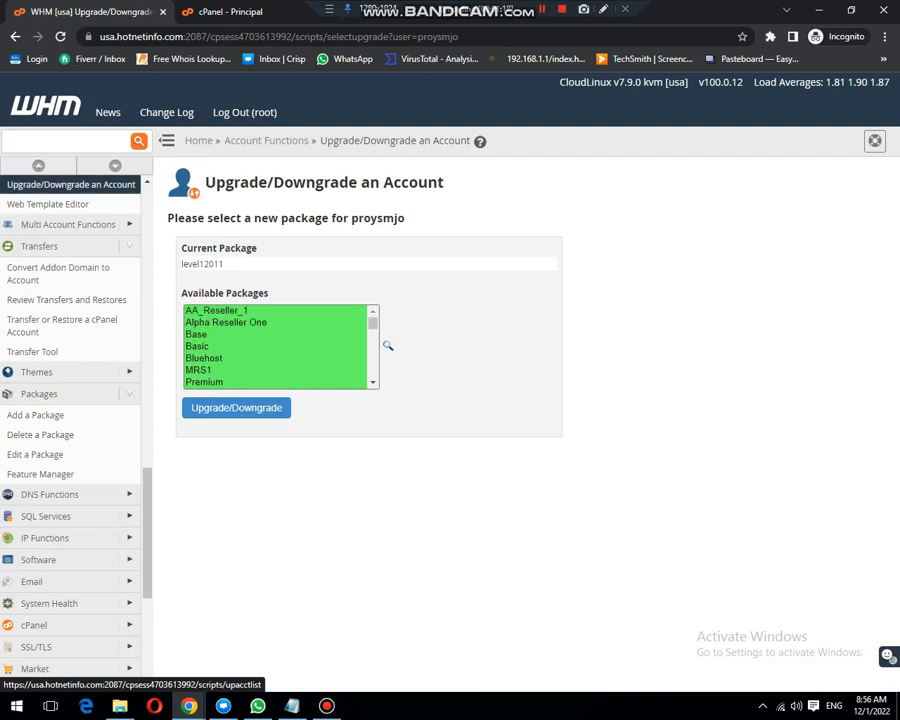
{"action": "scroll", "coordinate": [388, 345], "scroll_direction": "down", "scroll_amount": 2}
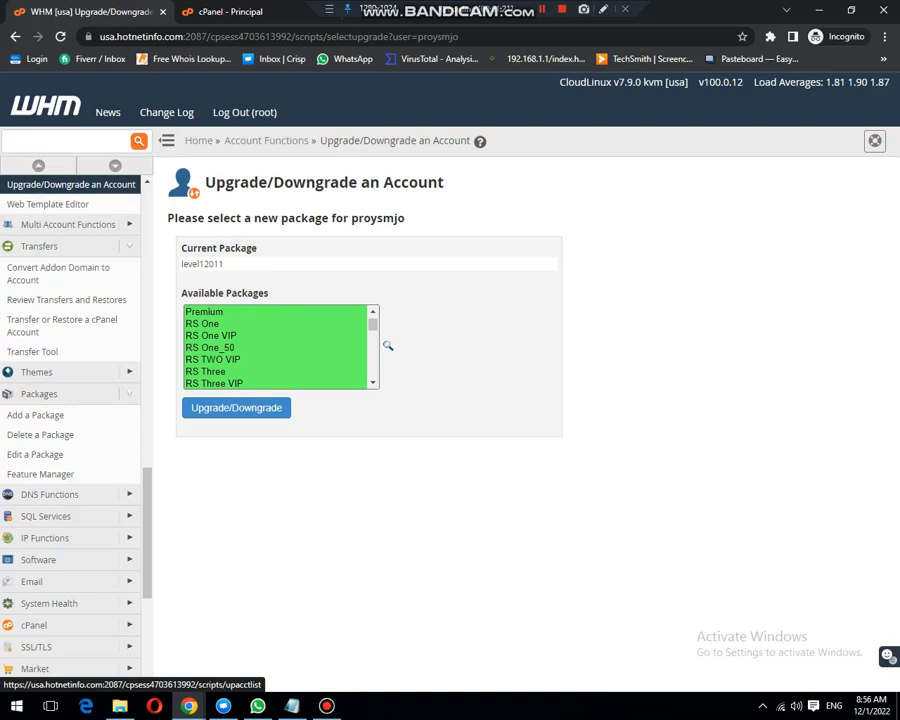
{"action": "key", "text": "Down"}
{"action": "key", "text": "Return"}
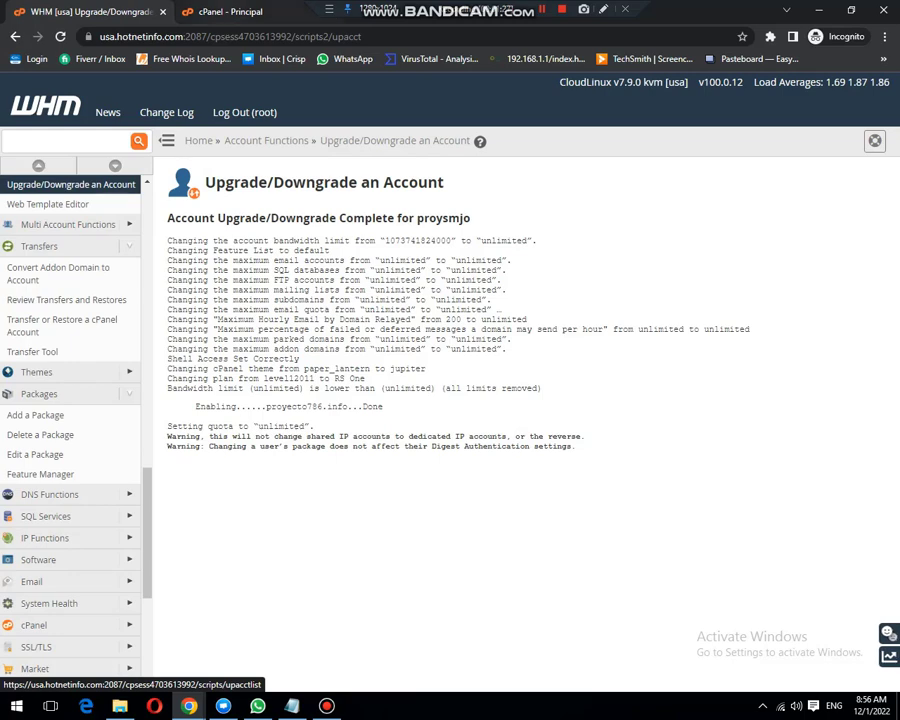
{"action": "left_click", "coordinate": [228, 11]}
{"action": "key", "text": "F5"}
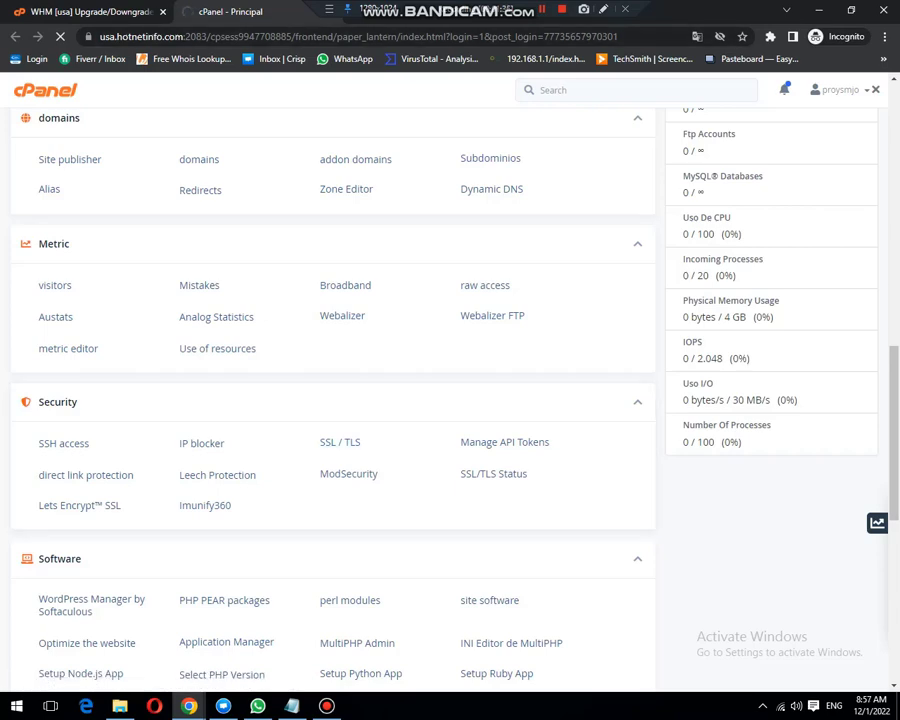
{"action": "key", "text": "ctrl+shift+Tab"}
{"action": "key", "text": "ctrl+Tab"}
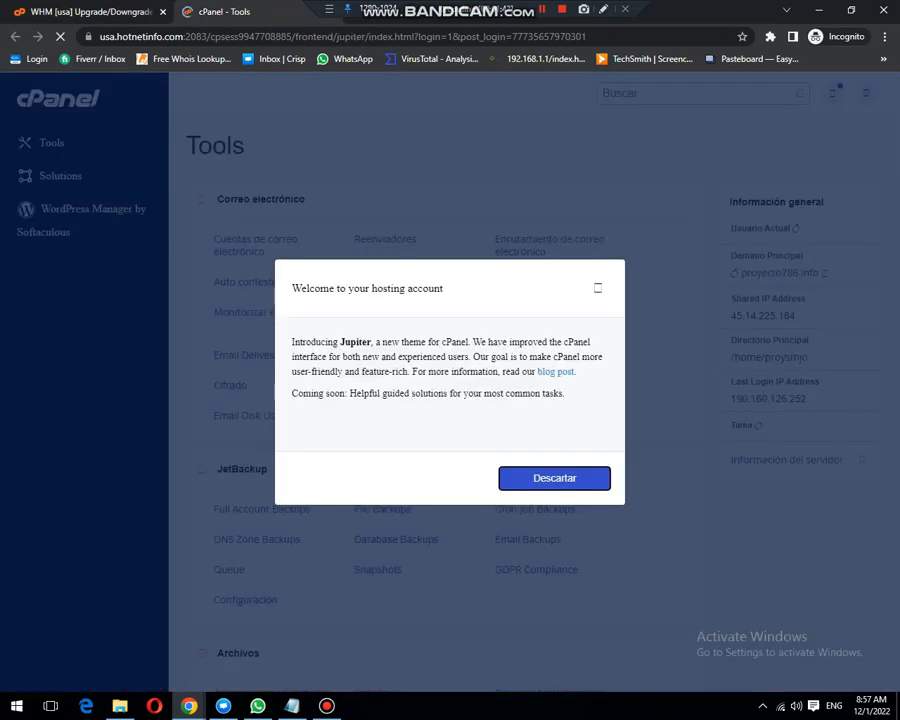
{"action": "key", "text": "Escape"}
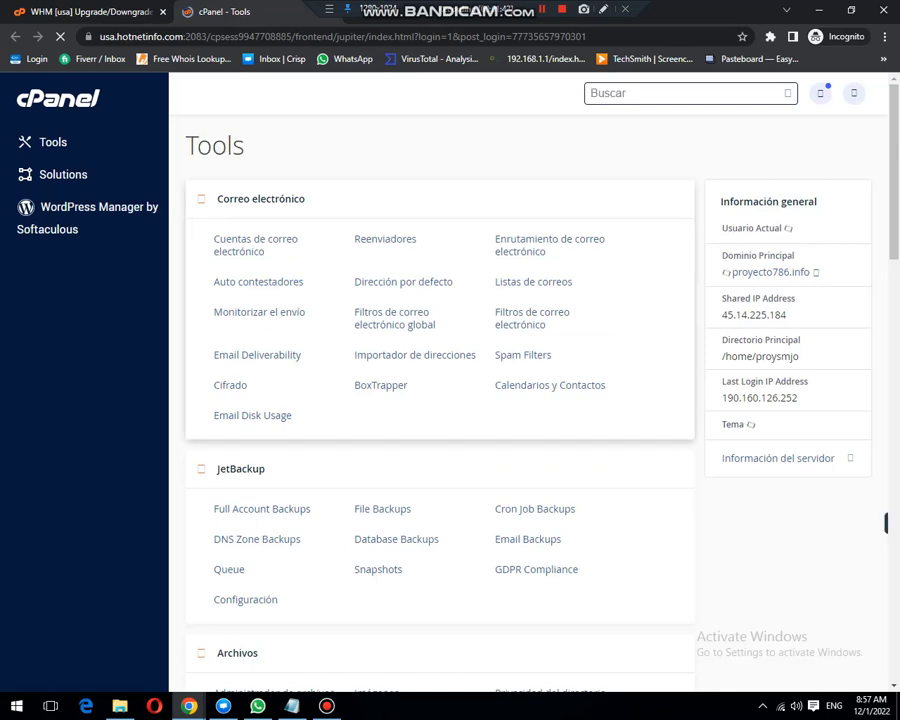
{"action": "scroll", "coordinate": [276, 338], "scroll_direction": "down", "scroll_amount": 5}
{"action": "scroll", "coordinate": [276, 338], "scroll_direction": "down", "scroll_amount": 3}
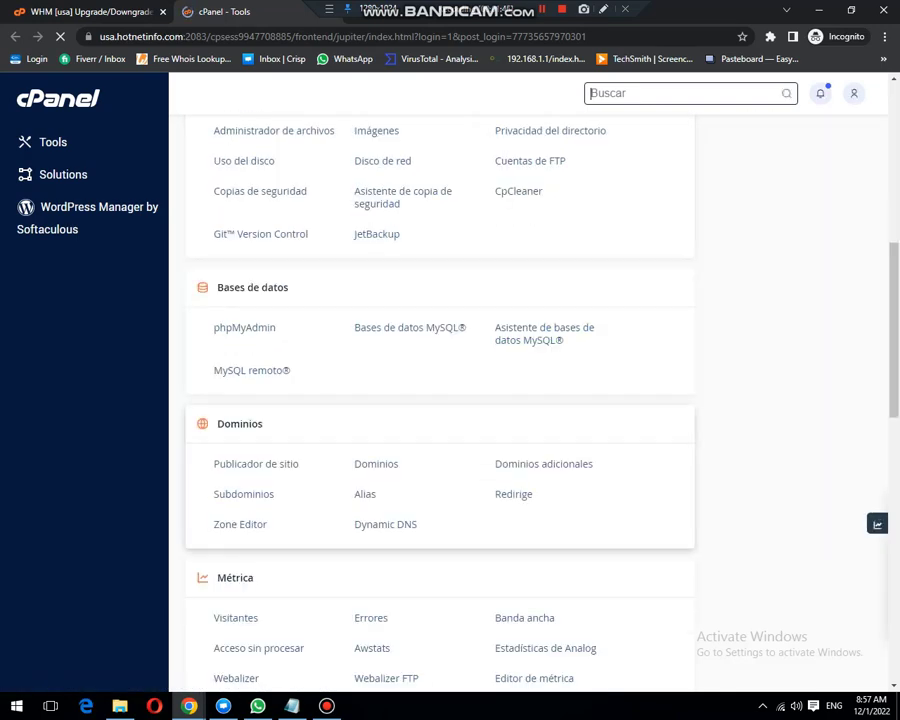
Translate the cPanel dashboard to English and launch WebHost Manager from the Advanced section.
{"action": "right_click", "coordinate": [630, 406]}
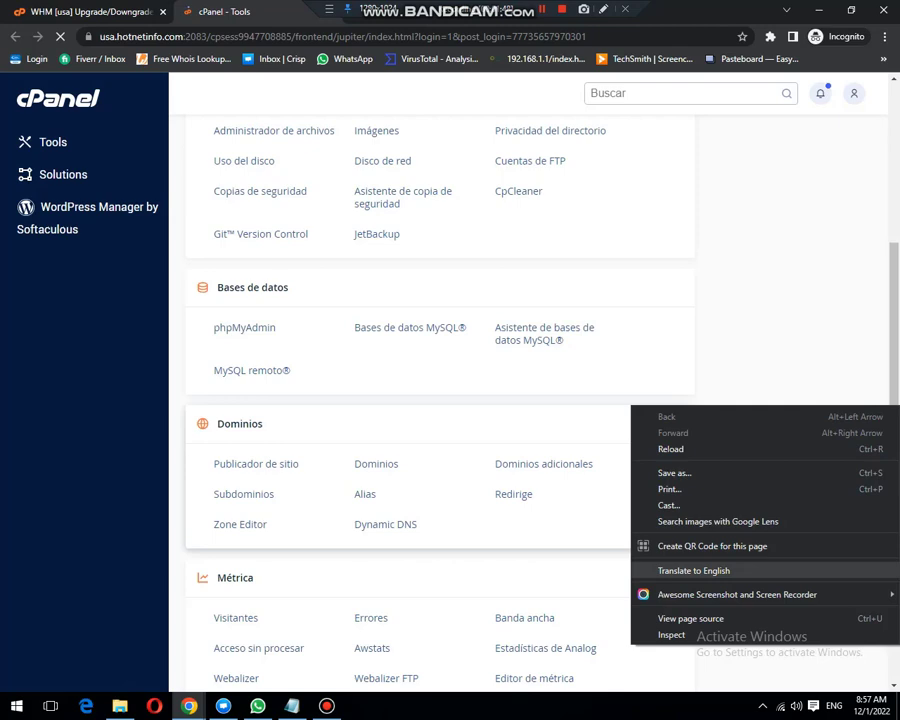
{"action": "left_click", "coordinate": [665, 569]}
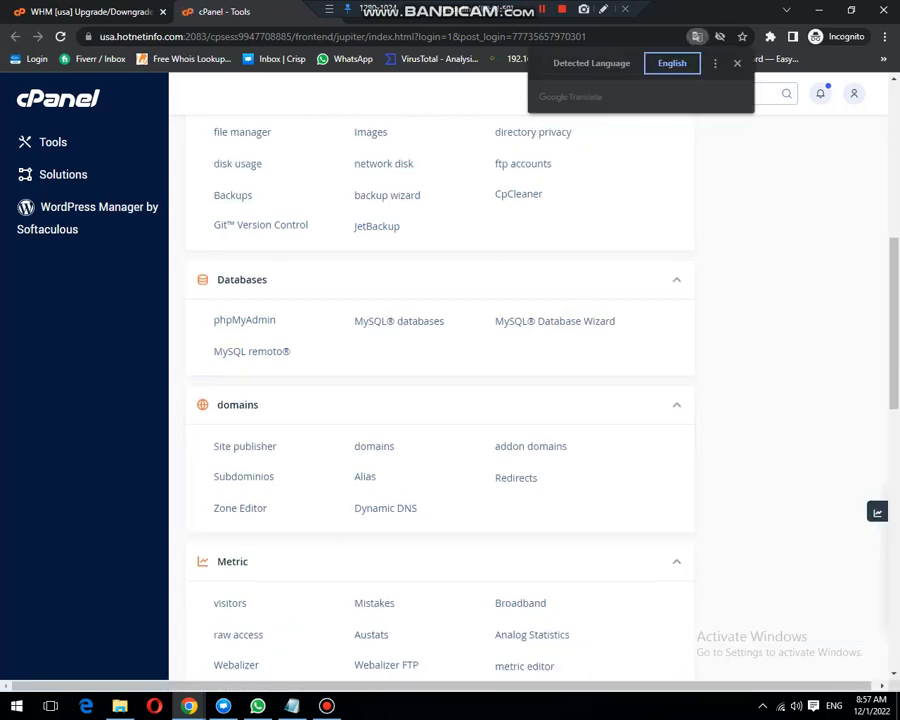
{"action": "scroll", "coordinate": [440, 400], "scroll_direction": "down", "scroll_amount": 2}
{"action": "scroll", "coordinate": [440, 400], "scroll_direction": "down", "scroll_amount": 2}
{"action": "scroll", "coordinate": [440, 400], "scroll_direction": "down", "scroll_amount": 2}
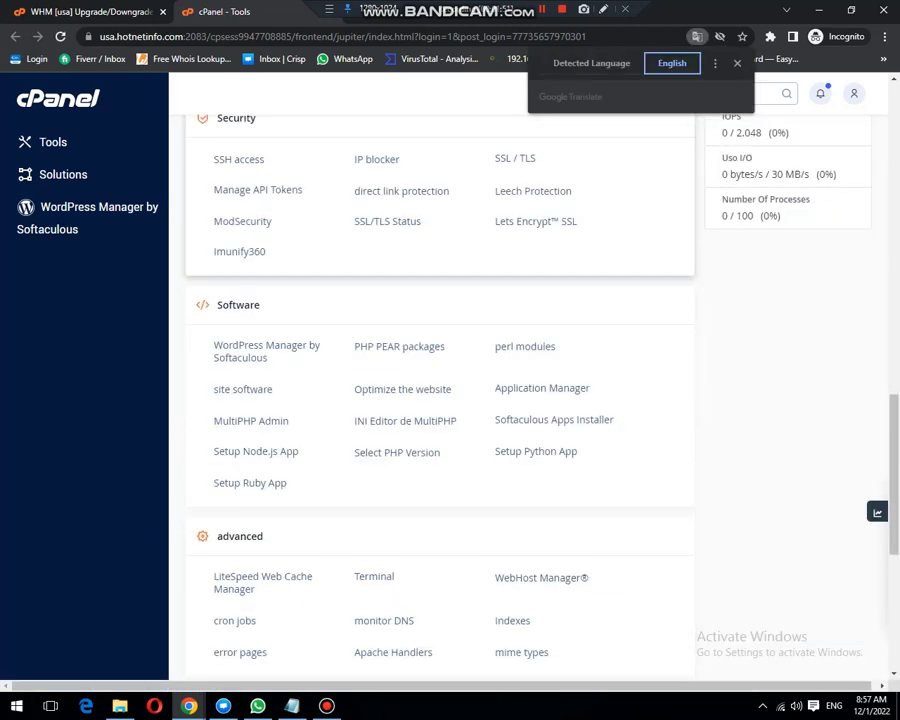
{"action": "scroll", "coordinate": [541, 540], "scroll_direction": "down", "scroll_amount": 1}
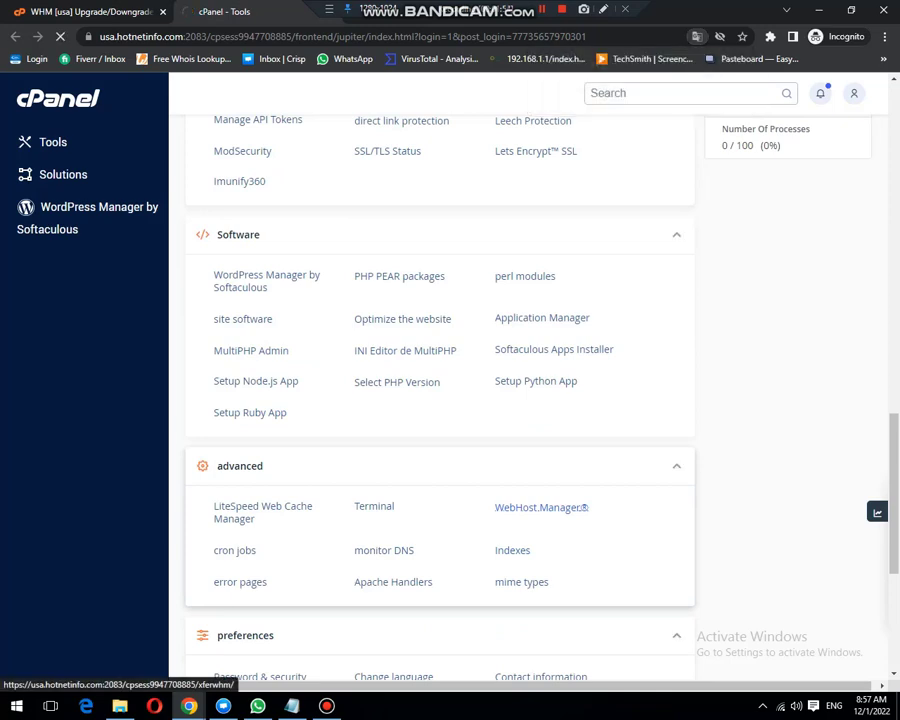
{"action": "left_click", "coordinate": [541, 507]}
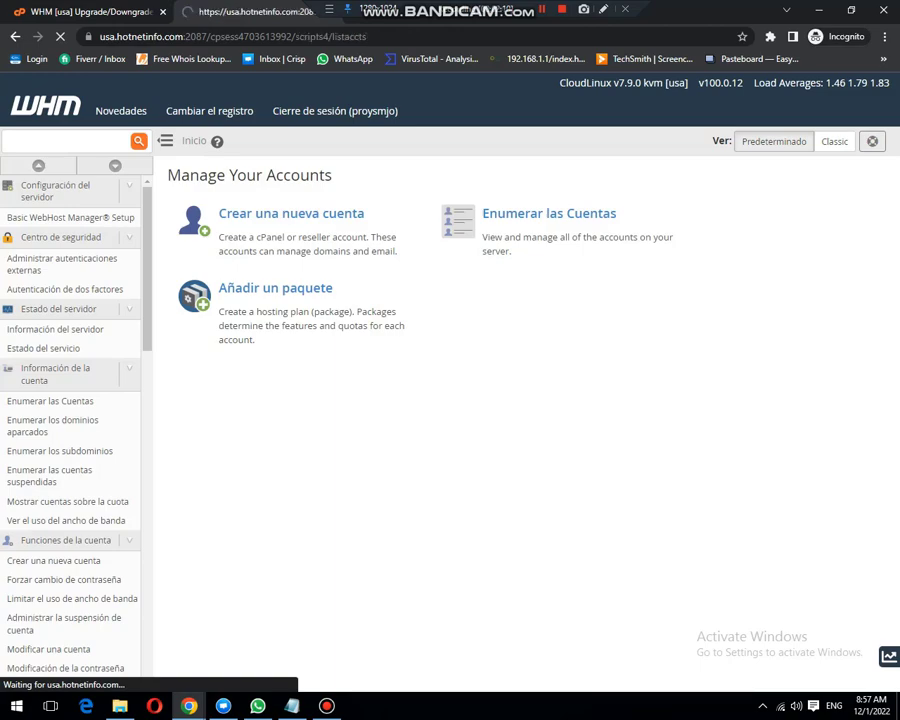
Confirm the reseller lists 14 accounts with a 14-of-20 limit, then return to the buyer's Fiverr chat.
{"action": "scroll", "coordinate": [530, 400], "scroll_direction": "down", "scroll_amount": 3}
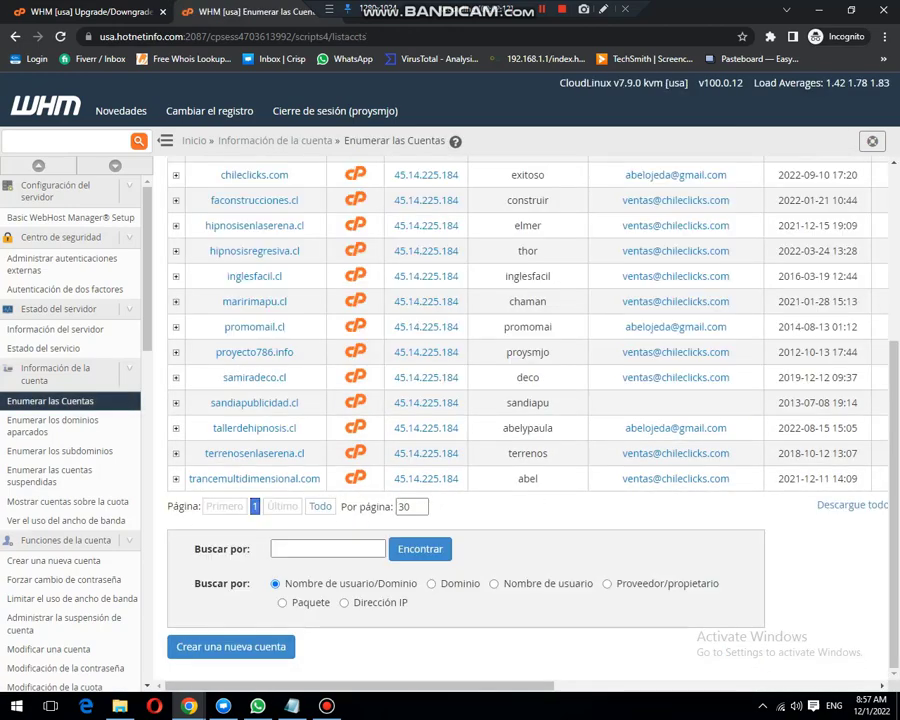
{"action": "scroll", "coordinate": [629, 462], "scroll_direction": "up", "scroll_amount": 3}
{"action": "scroll", "coordinate": [629, 462], "scroll_direction": "down", "scroll_amount": 2}
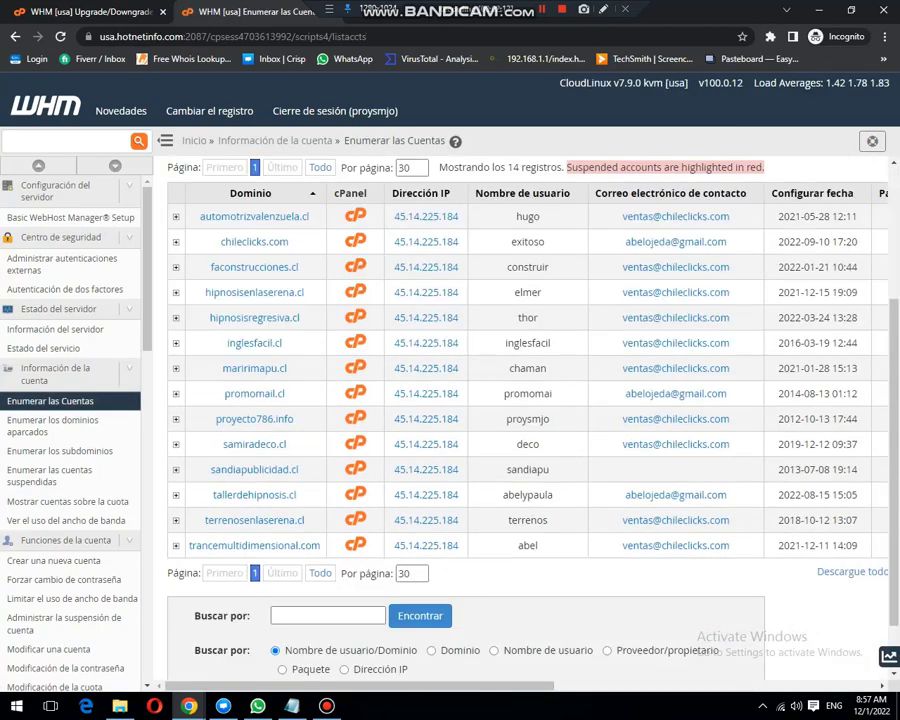
{"action": "scroll", "coordinate": [530, 420], "scroll_direction": "up", "scroll_amount": 2}
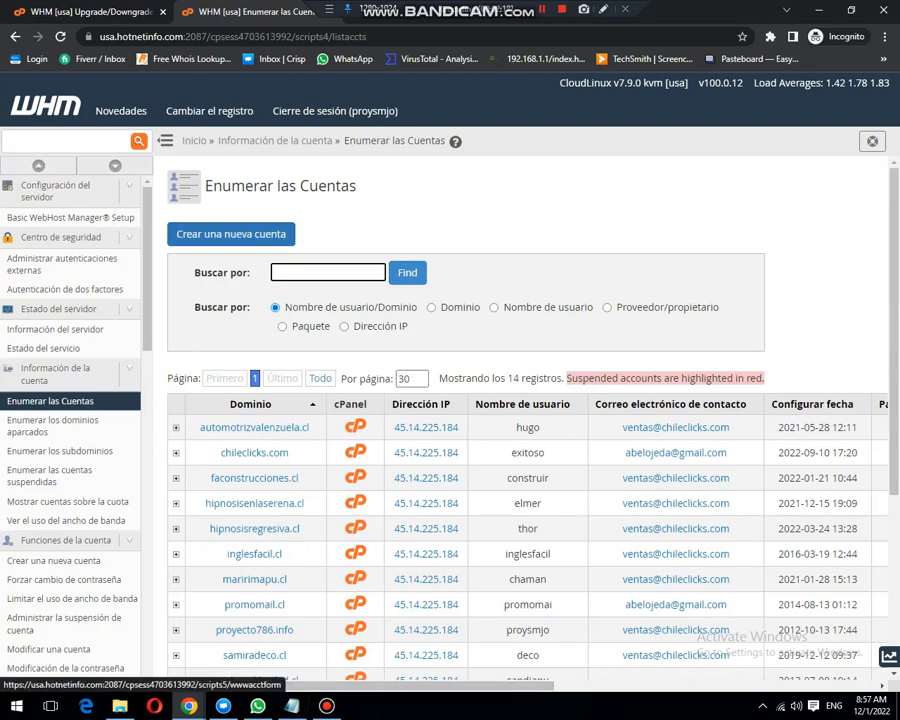
{"action": "left_click", "coordinate": [50, 401]}
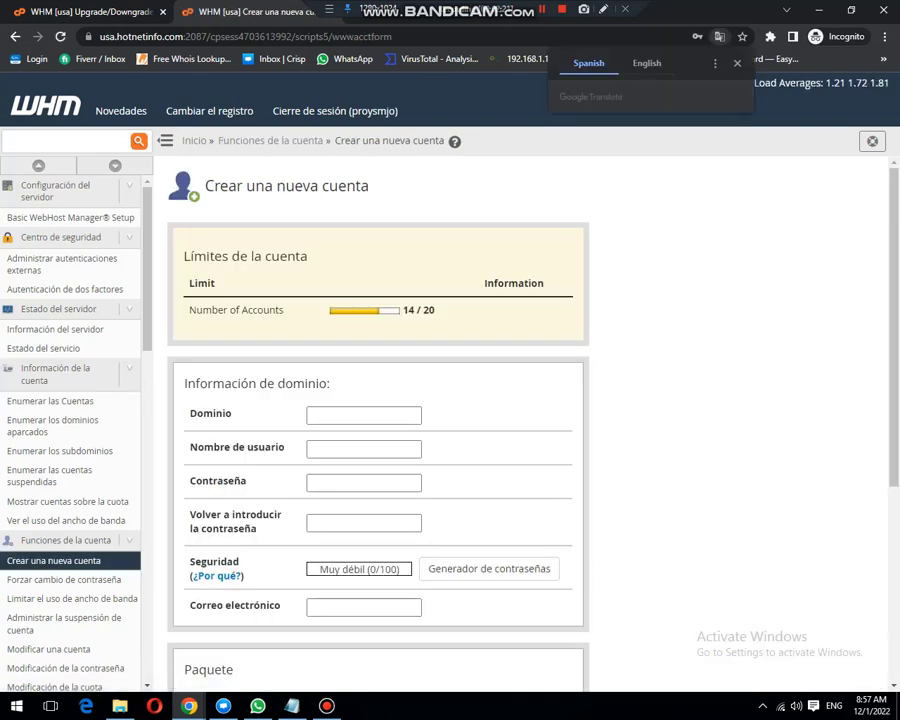
{"action": "key", "text": "alt+Tab"}
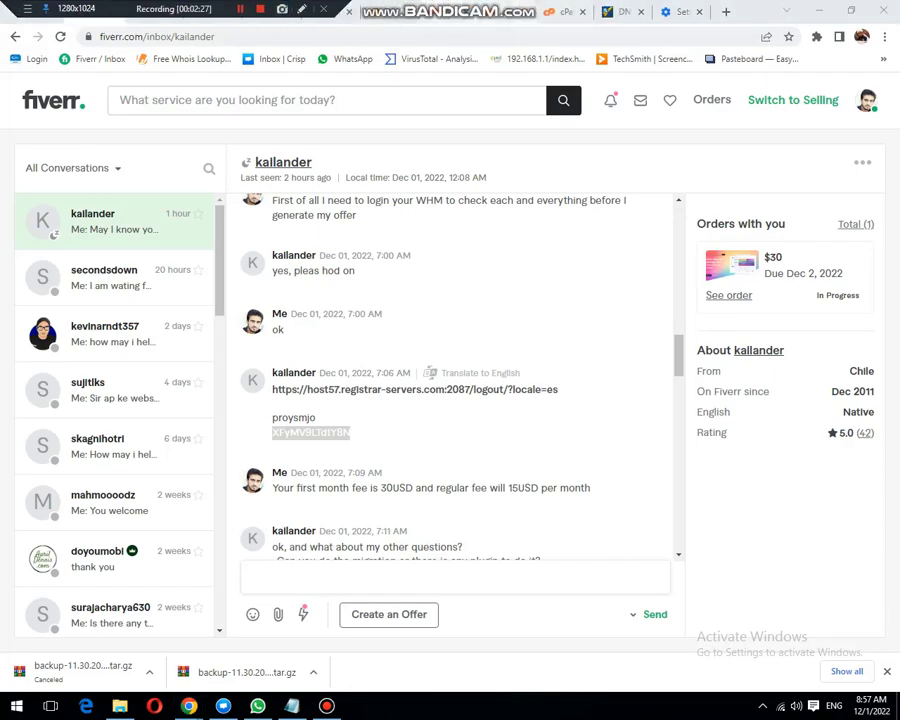
Cycle through the open WHM, cPanel and DNS-checker windows, ending on the account restore page.
{"action": "key", "text": "alt+Tab"}
{"action": "key", "text": "alt+Tab"}
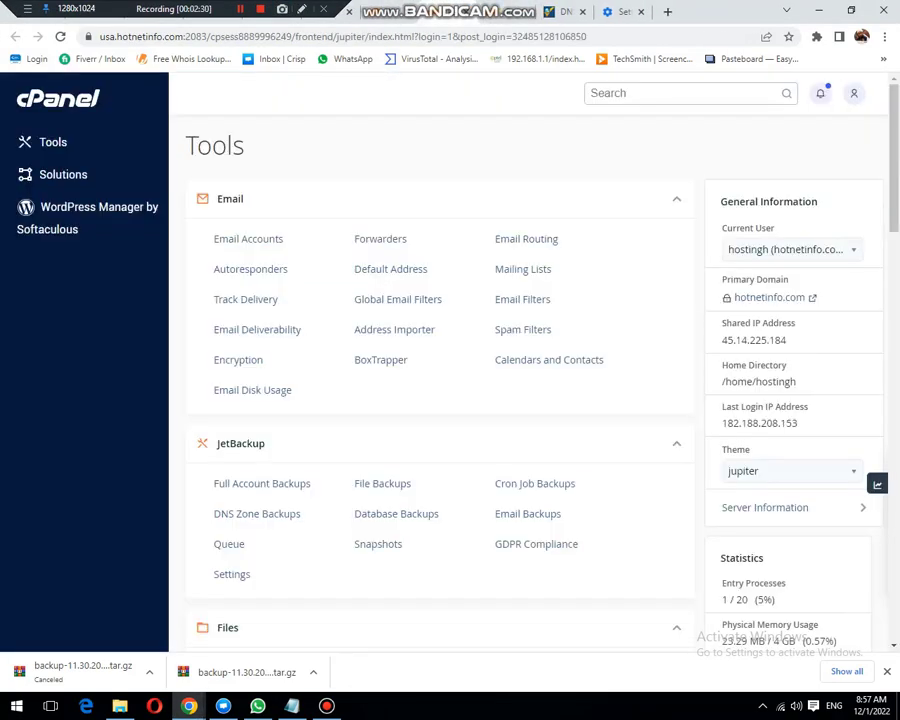
{"action": "key", "text": "alt+Tab"}
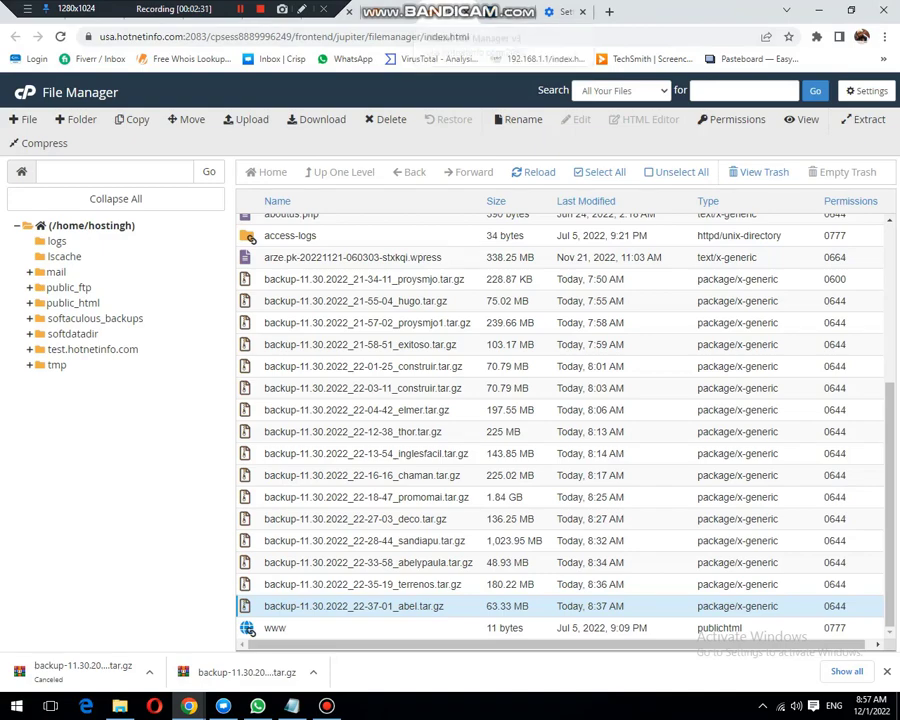
{"action": "key", "text": "alt+Tab"}
{"action": "key", "text": "alt+Tab"}
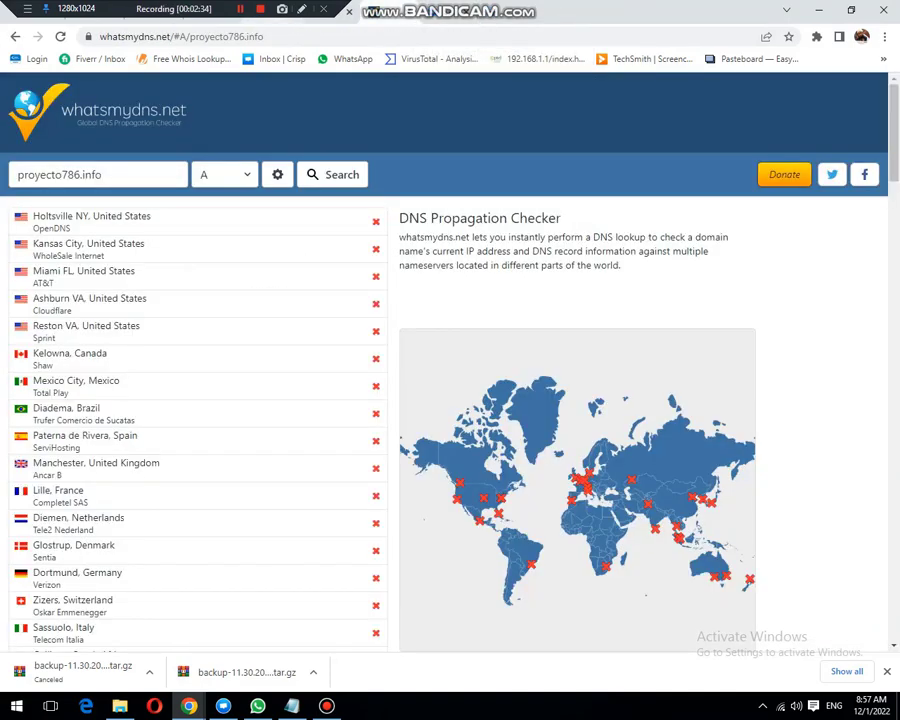
{"action": "key", "text": "alt+Tab"}
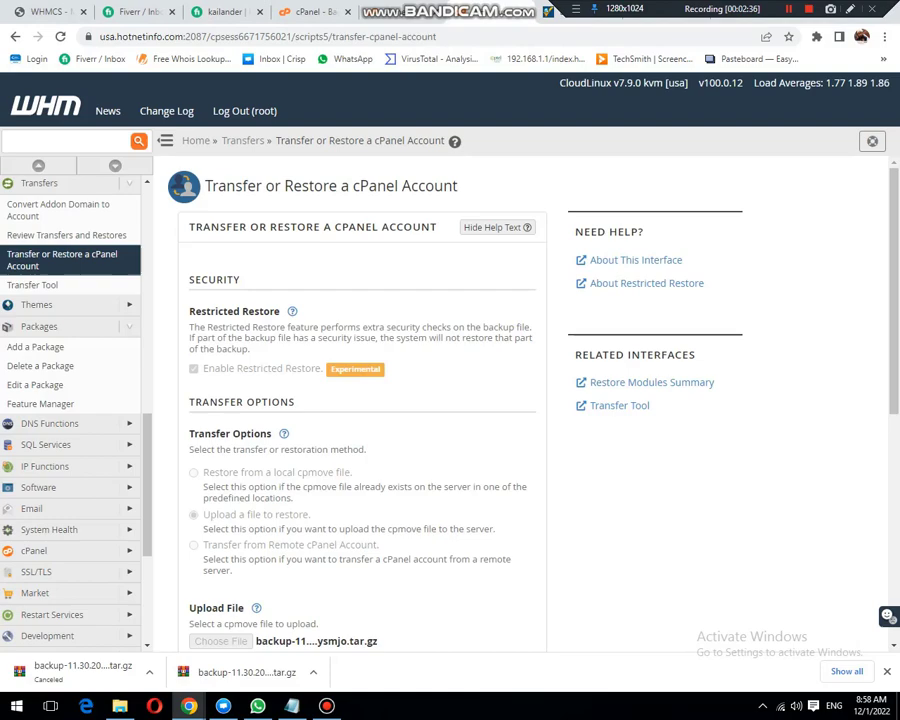
{"action": "key", "text": "alt+Tab"}
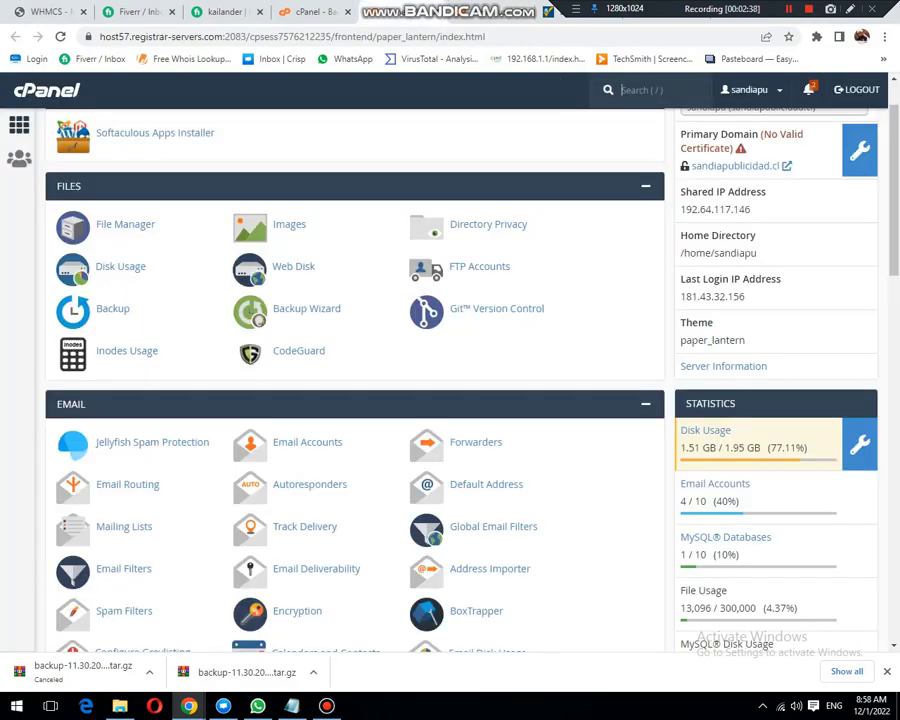
{"action": "scroll", "coordinate": [354, 400], "scroll_direction": "up", "scroll_amount": 1}
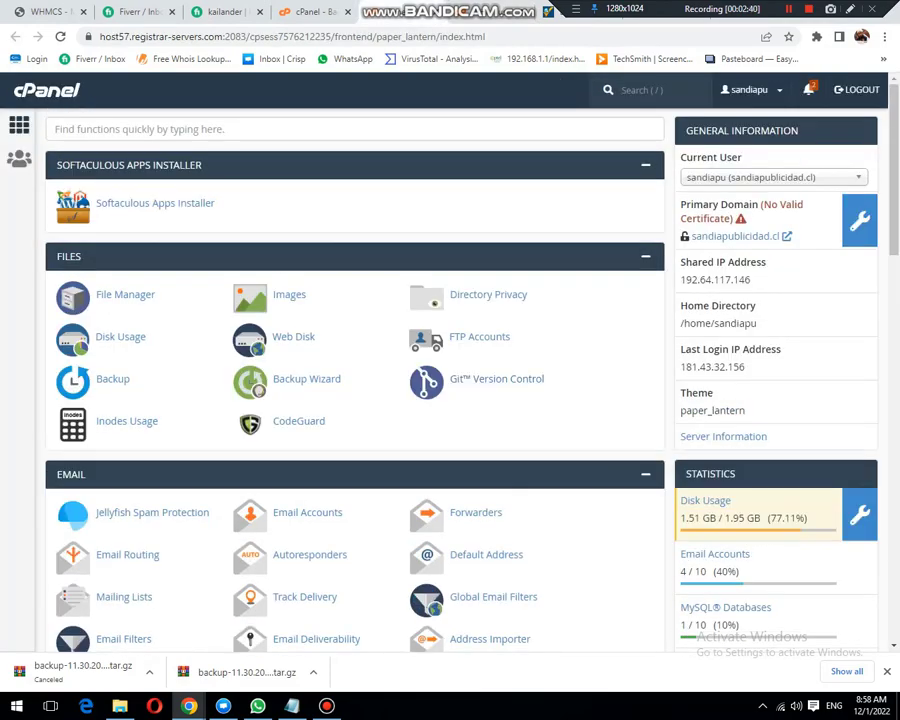
Browse the hosted client accounts in the Current User list, then select the URL's 2083 port.
{"action": "left_click", "coordinate": [773, 177]}
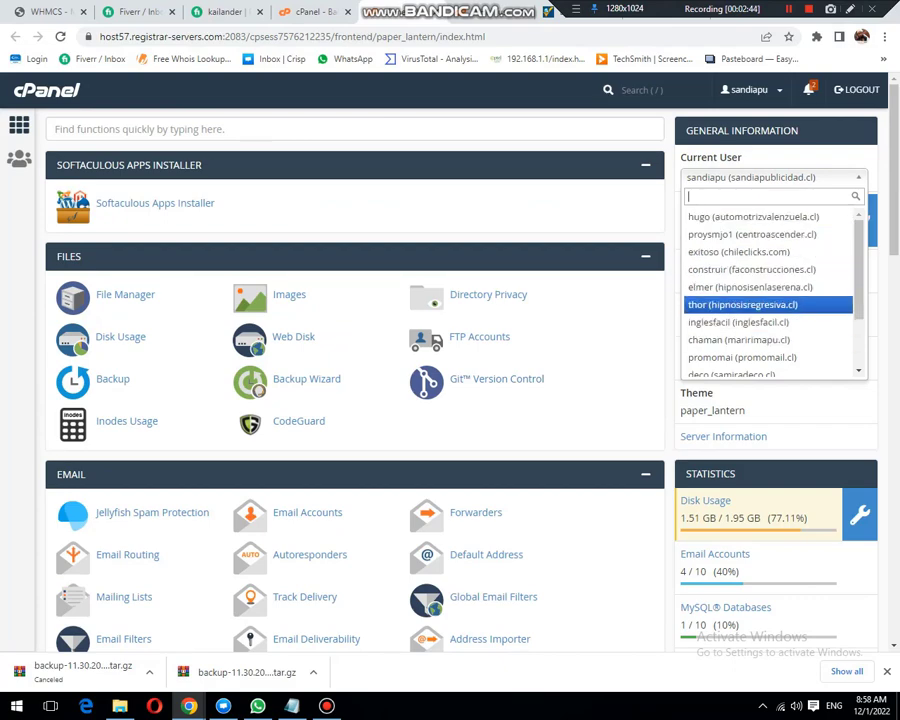
{"action": "scroll", "coordinate": [354, 400], "scroll_direction": "down", "scroll_amount": 7}
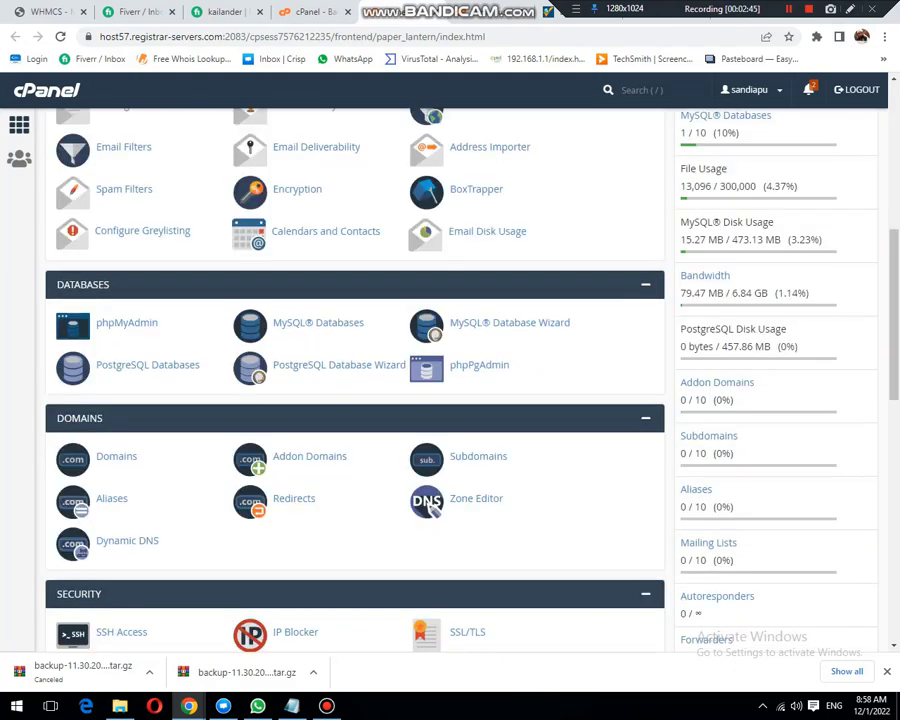
{"action": "scroll", "coordinate": [354, 400], "scroll_direction": "down", "scroll_amount": 10}
{"action": "scroll", "coordinate": [433, 471], "scroll_direction": "up", "scroll_amount": 3}
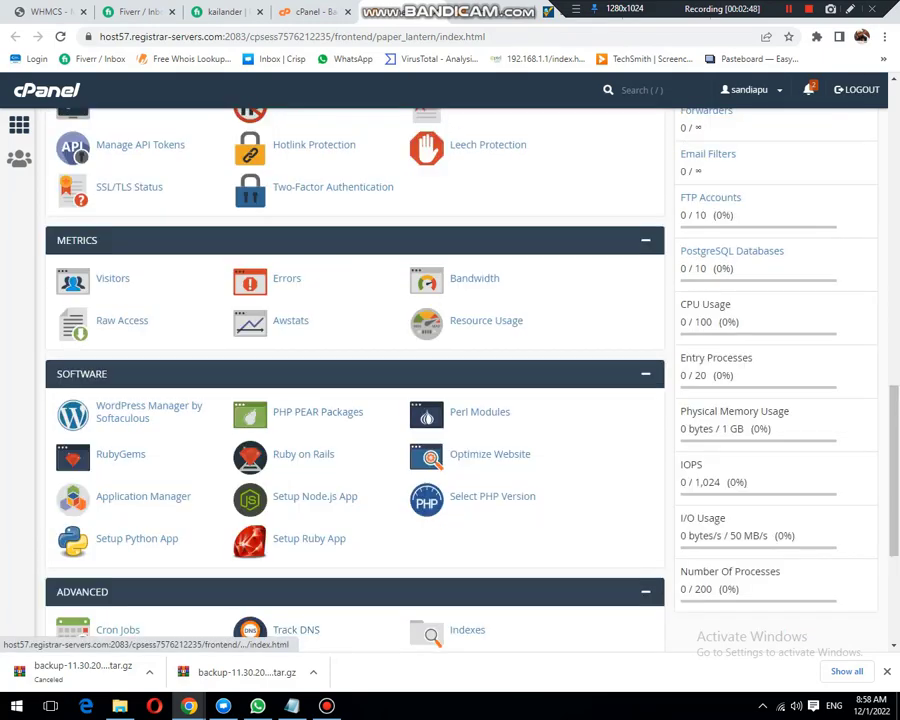
{"action": "scroll", "coordinate": [433, 471], "scroll_direction": "up", "scroll_amount": 5}
{"action": "scroll", "coordinate": [354, 400], "scroll_direction": "up", "scroll_amount": 4}
{"action": "scroll", "coordinate": [354, 400], "scroll_direction": "up", "scroll_amount": 1}
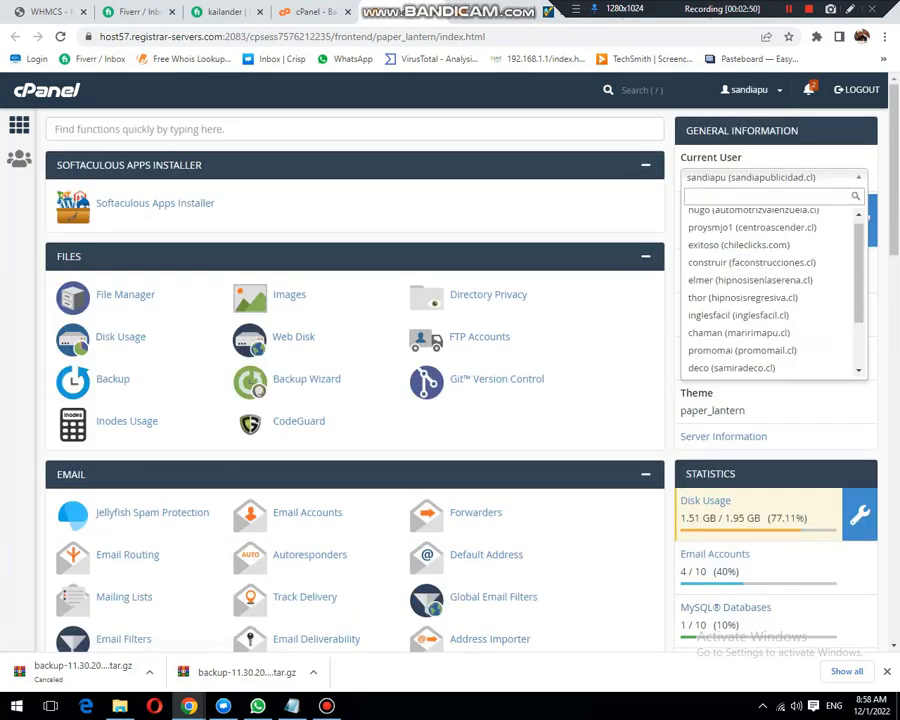
{"action": "scroll", "coordinate": [770, 290], "scroll_direction": "up", "scroll_amount": 1}
{"action": "key", "text": "Down"}
{"action": "key", "text": "Down"}
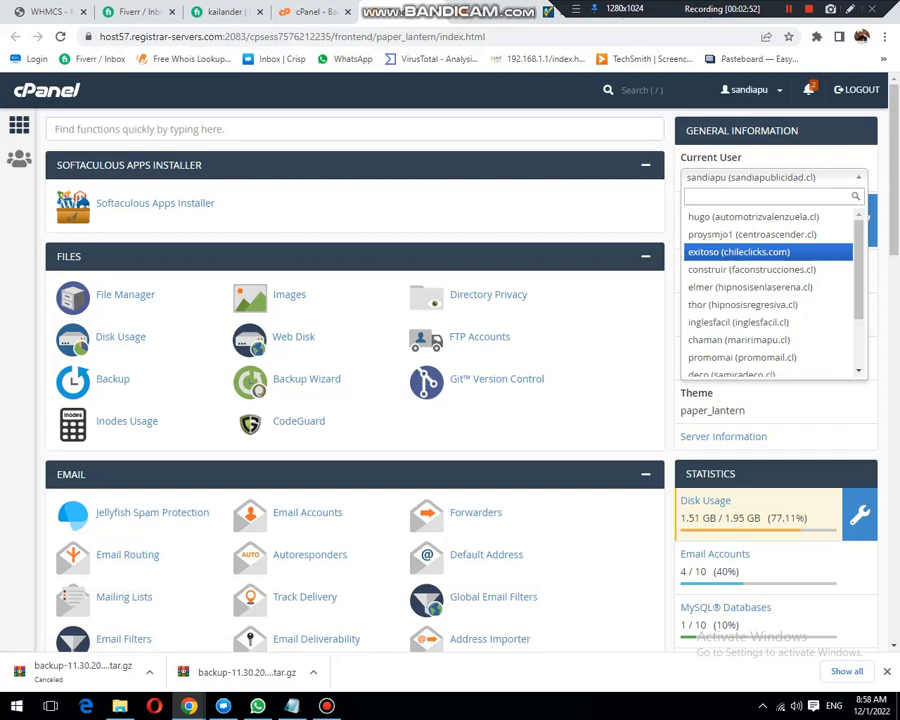
{"action": "key", "text": "Down"}
{"action": "key", "text": "Down"}
{"action": "key", "text": "Down"}
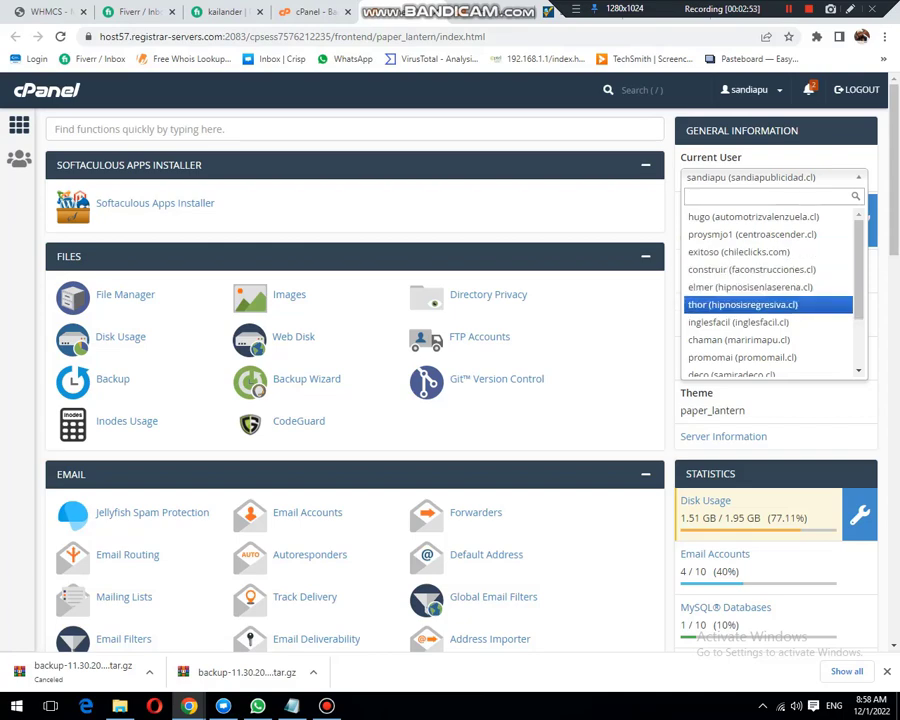
{"action": "key", "text": "Up"}
{"action": "key", "text": "Down"}
{"action": "key", "text": "Down"}
{"action": "key", "text": "Down"}
{"action": "key", "text": "Down"}
{"action": "key", "text": "Down"}
{"action": "key", "text": "Down"}
{"action": "key", "text": "Down"}
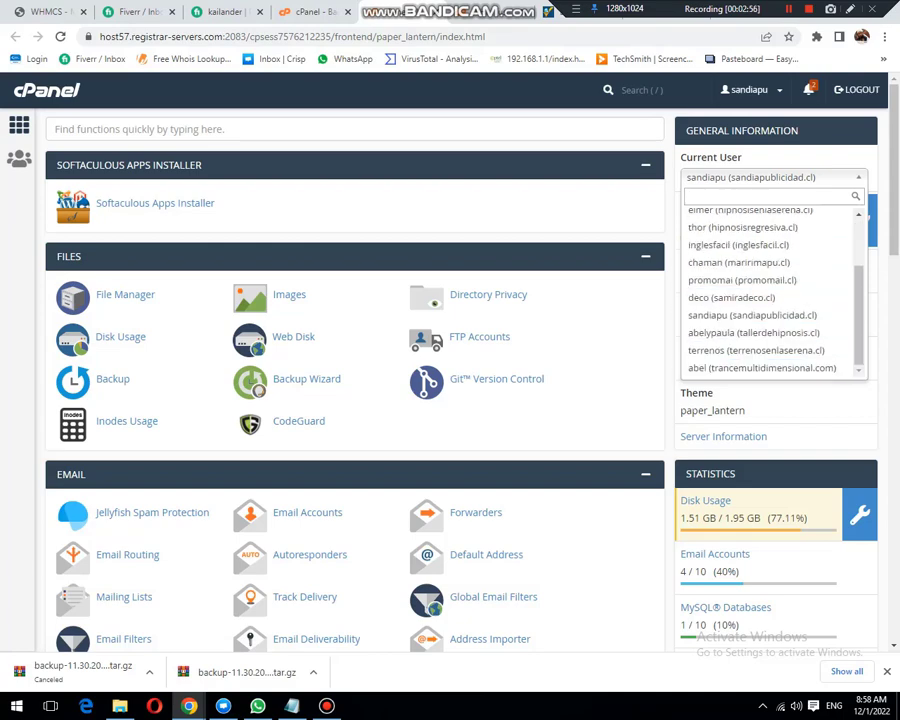
{"action": "key", "text": "Up"}
{"action": "key", "text": "Up"}
{"action": "key", "text": "Up"}
{"action": "key", "text": "Up"}
{"action": "key", "text": "Up"}
{"action": "key", "text": "Up"}
{"action": "key", "text": "Up"}
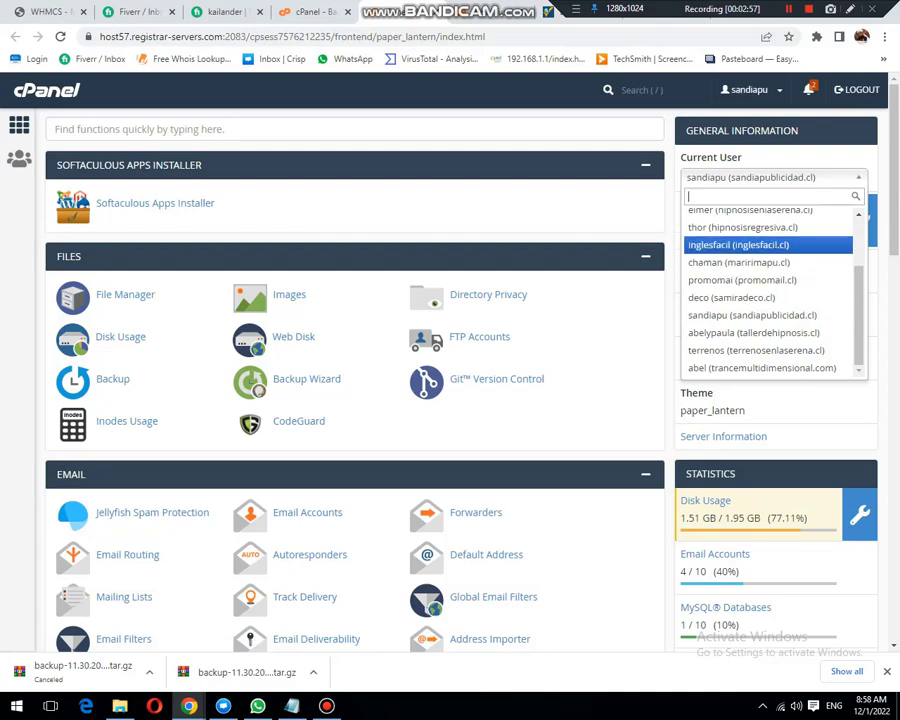
{"action": "key", "text": "Up"}
{"action": "key", "text": "Up"}
{"action": "key", "text": "Up"}
{"action": "key", "text": "Up"}
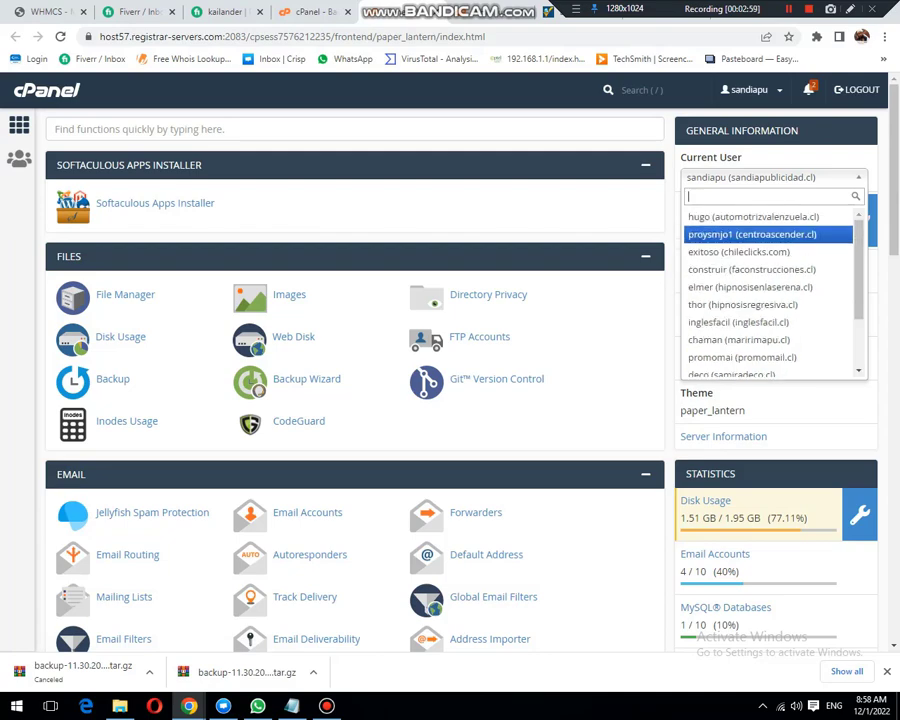
{"action": "key", "text": "Down"}
{"action": "key", "text": "Return"}
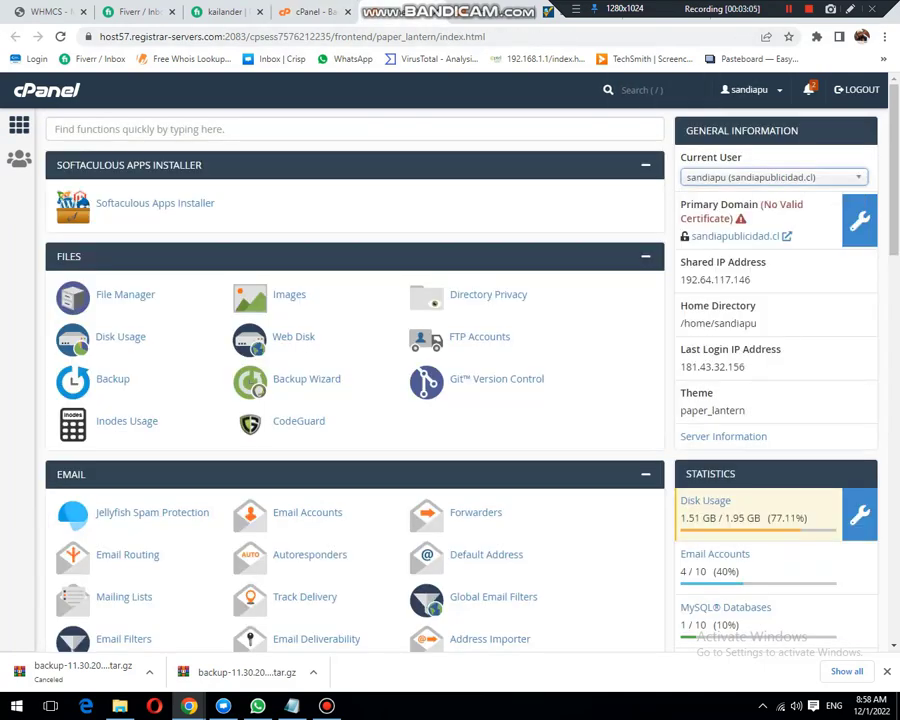
{"action": "left_click_drag", "start_coordinate": [240, 36], "coordinate": [485, 36]}
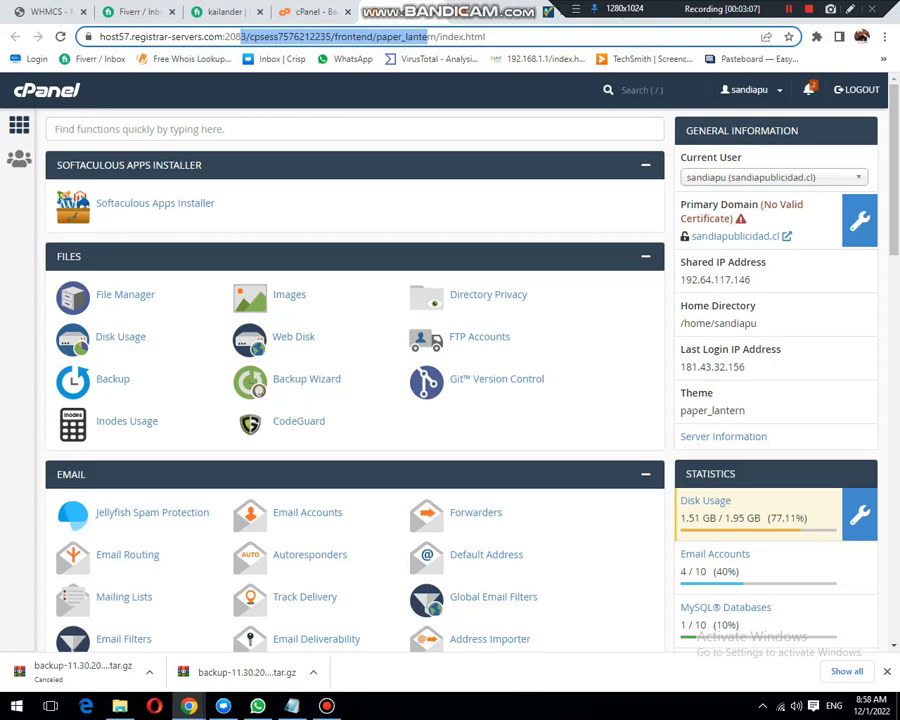
Load the host's WHM on port 2087 and confirm 14 accounts listed, 14 of 25 allowed.
{"action": "type", "text": "7.registrar-servers.com:2087"}
{"action": "key", "text": "Return"}
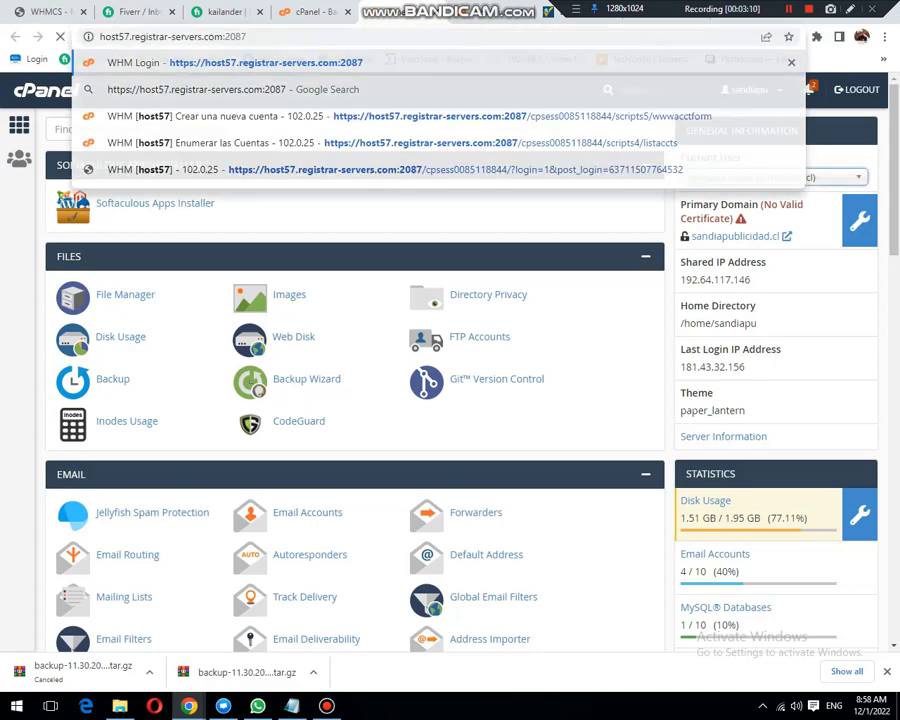
{"action": "key", "text": "shift+F12"}
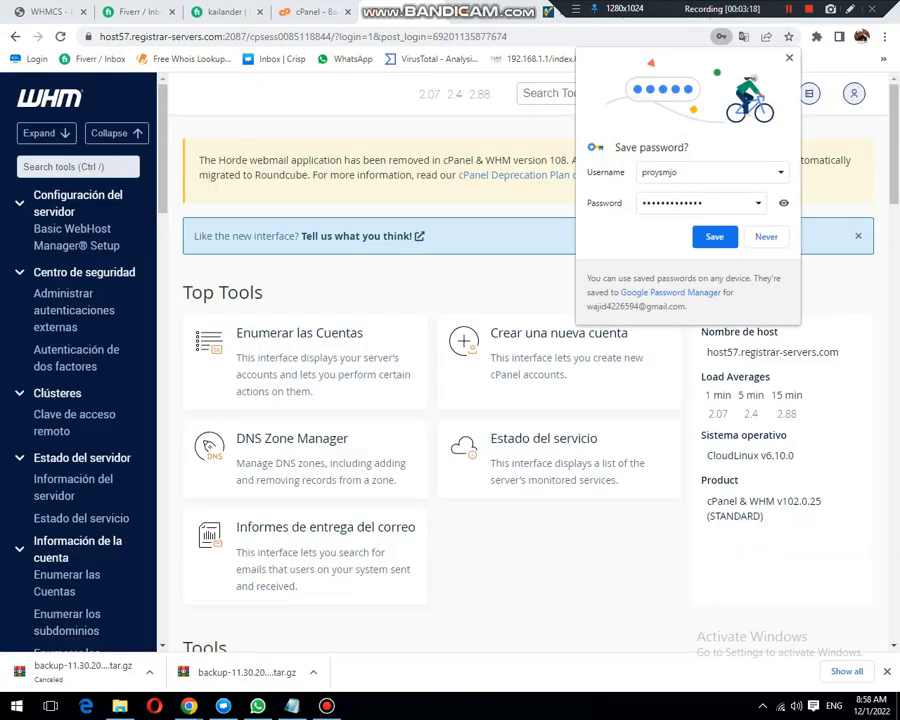
{"action": "left_click", "coordinate": [300, 360]}
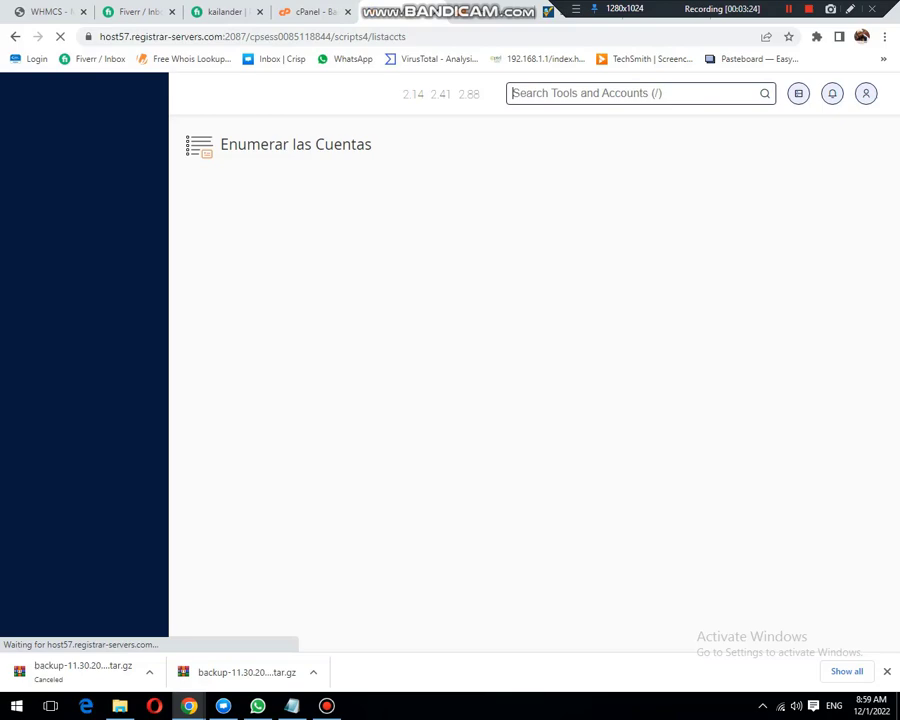
{"action": "scroll", "coordinate": [530, 300], "scroll_direction": "down", "scroll_amount": 4}
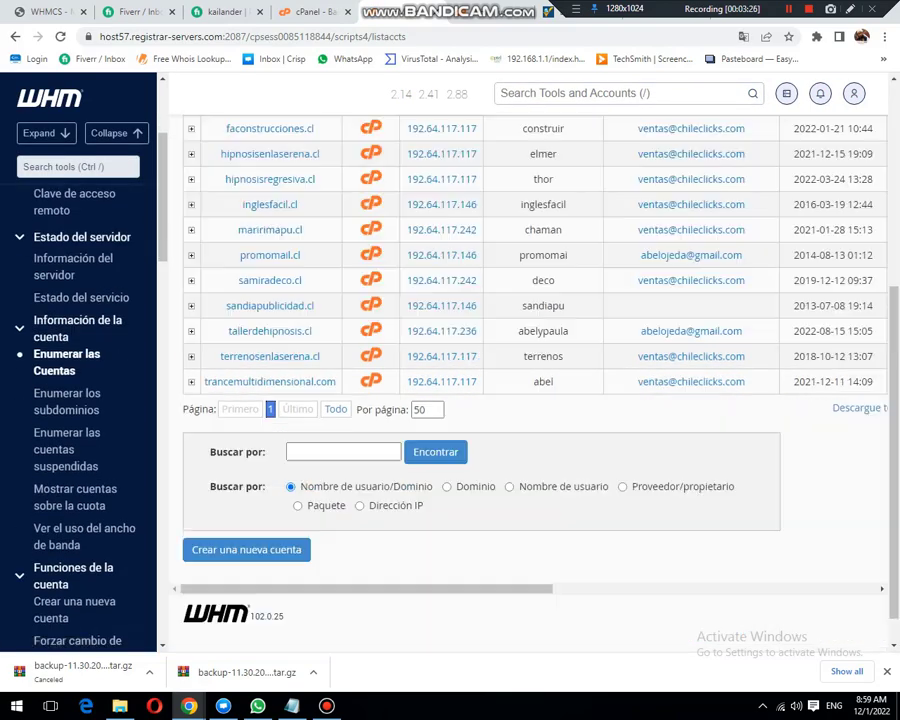
{"action": "key", "text": "F5"}
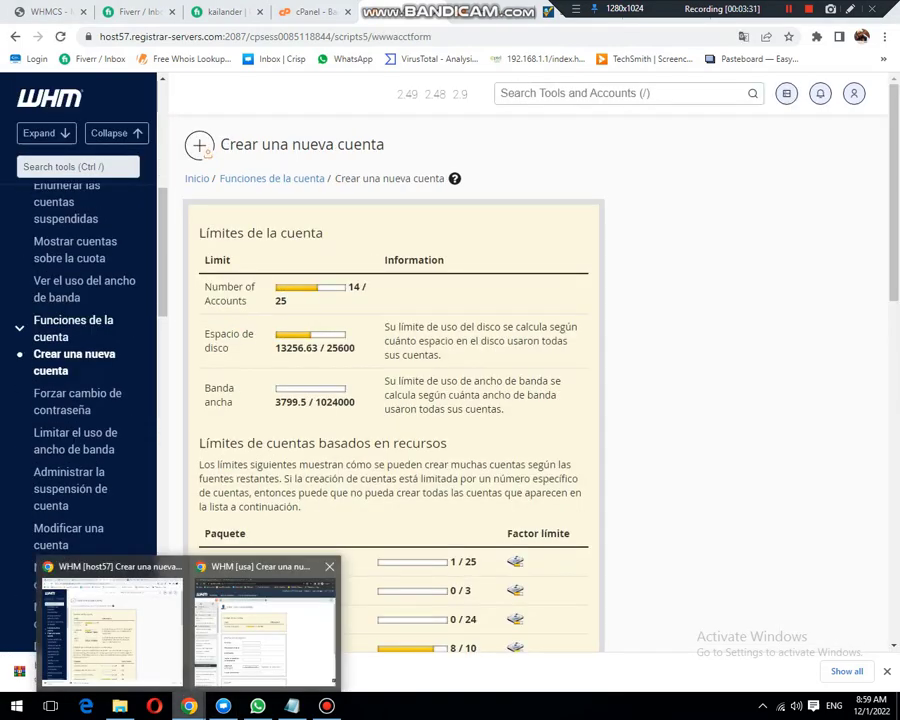
{"action": "left_click", "coordinate": [255, 625]}
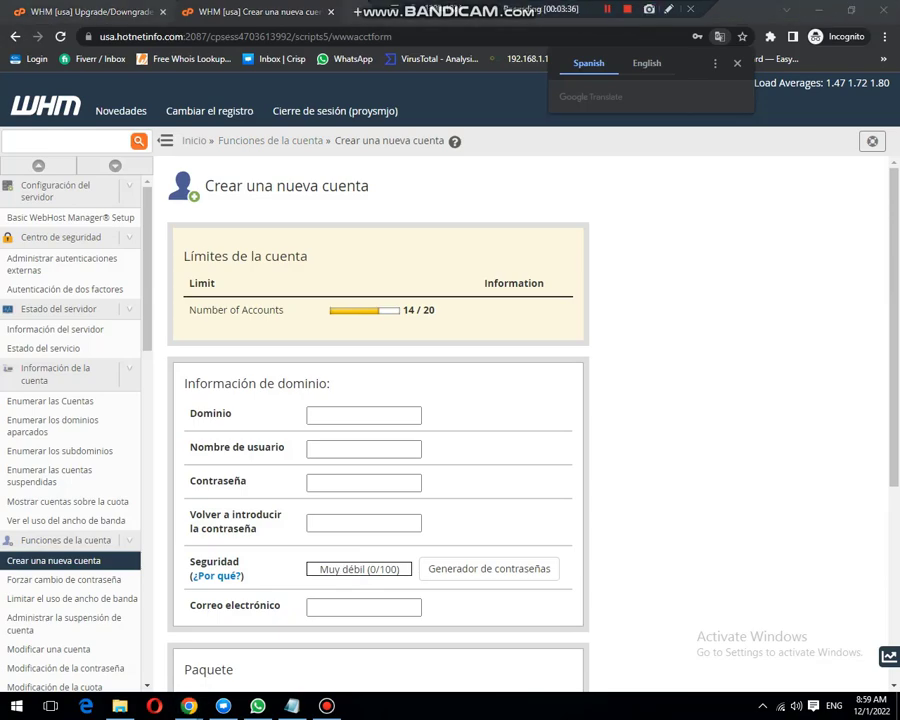
Glance at the buyer's Fiverr inbox and profile, then return to the usa server's WHM.
{"action": "key", "text": "alt+Tab"}
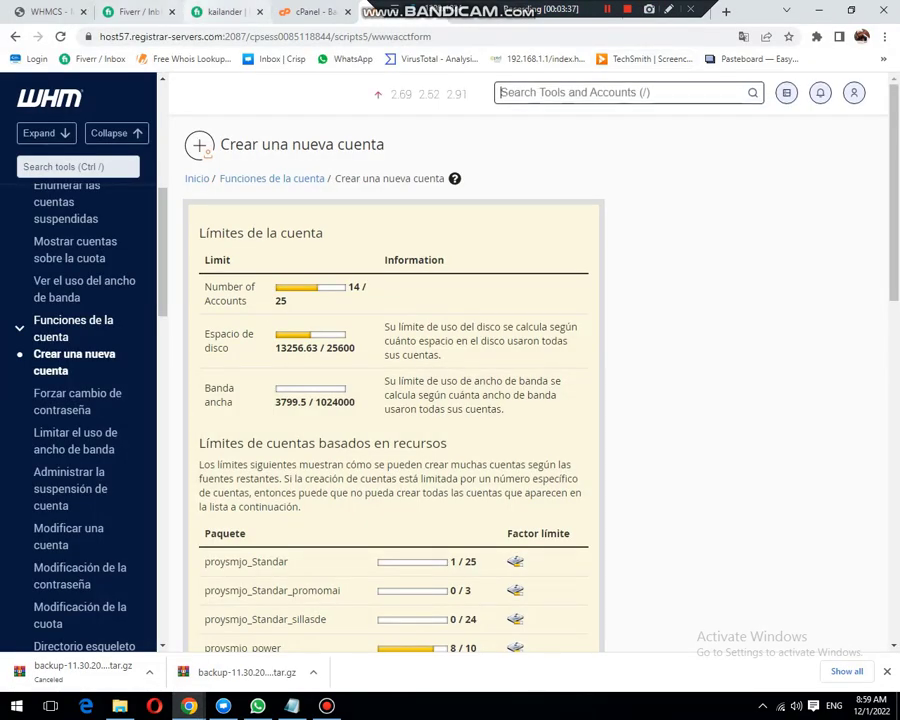
{"action": "left_click", "coordinate": [135, 11]}
{"action": "key", "text": "ctrl+Tab"}
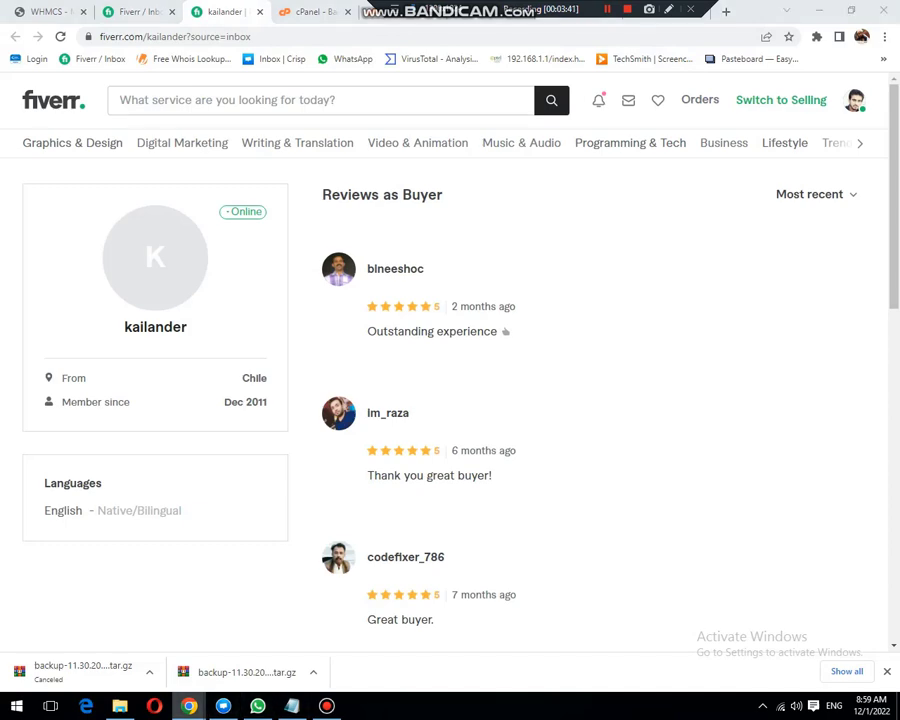
{"action": "mouse_move", "coordinate": [188, 705]}
{"action": "left_click", "coordinate": [265, 620]}
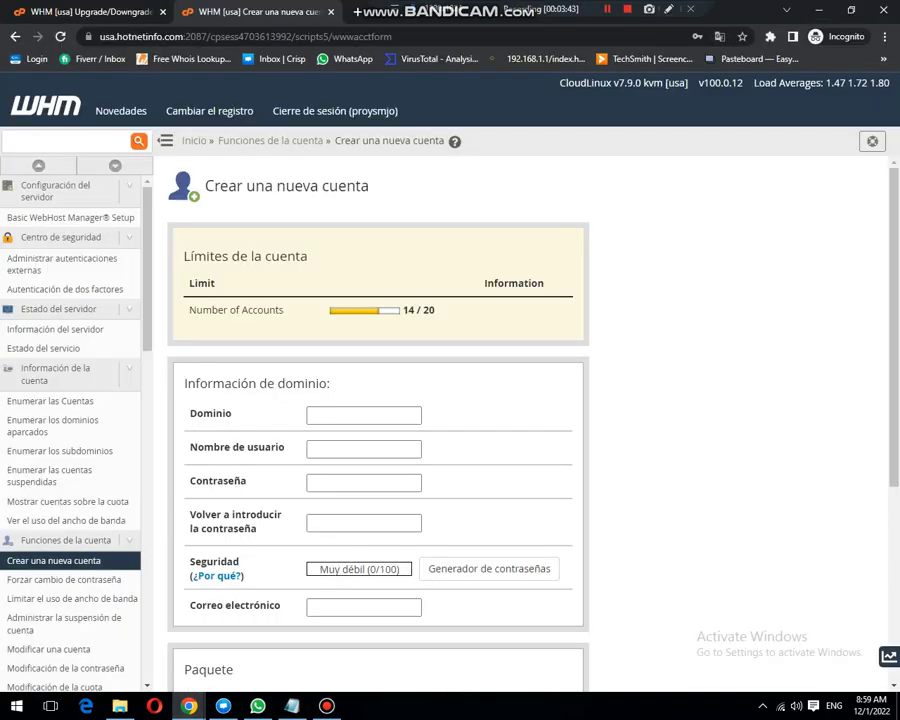
Search WHM for 'passw', translate it to English, and open then close Password Modification.
{"action": "key", "text": "shift+F12"}
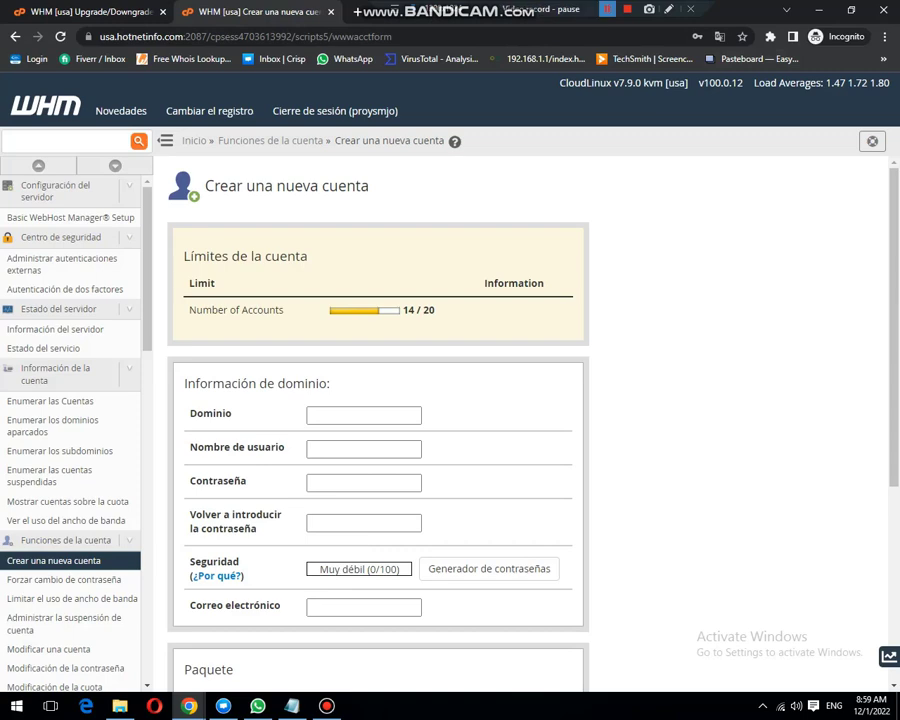
{"action": "key", "text": "shift+F12"}
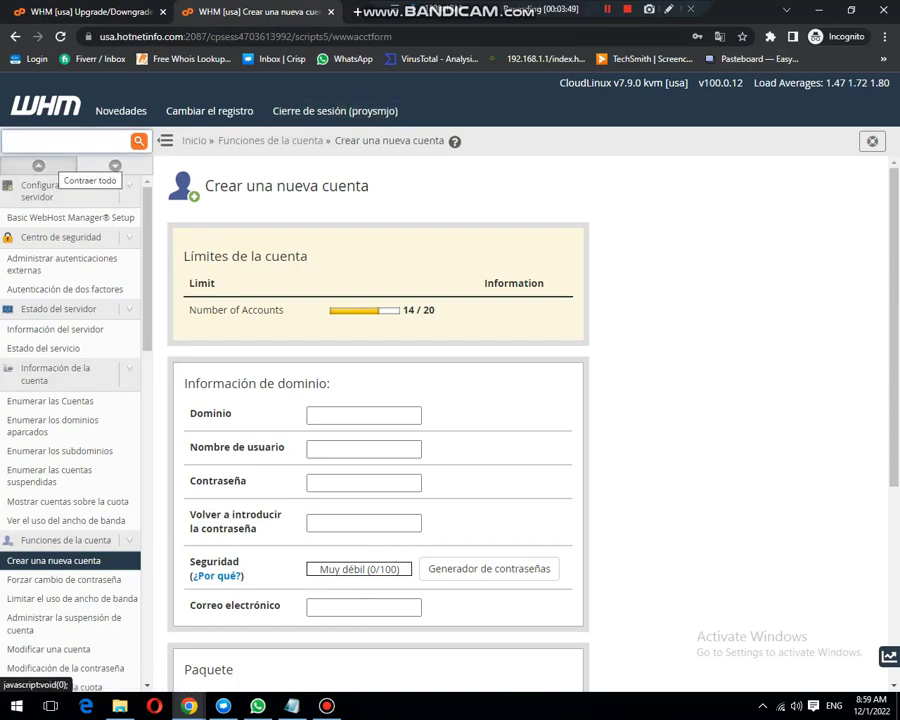
{"action": "type", "text": "passw"}
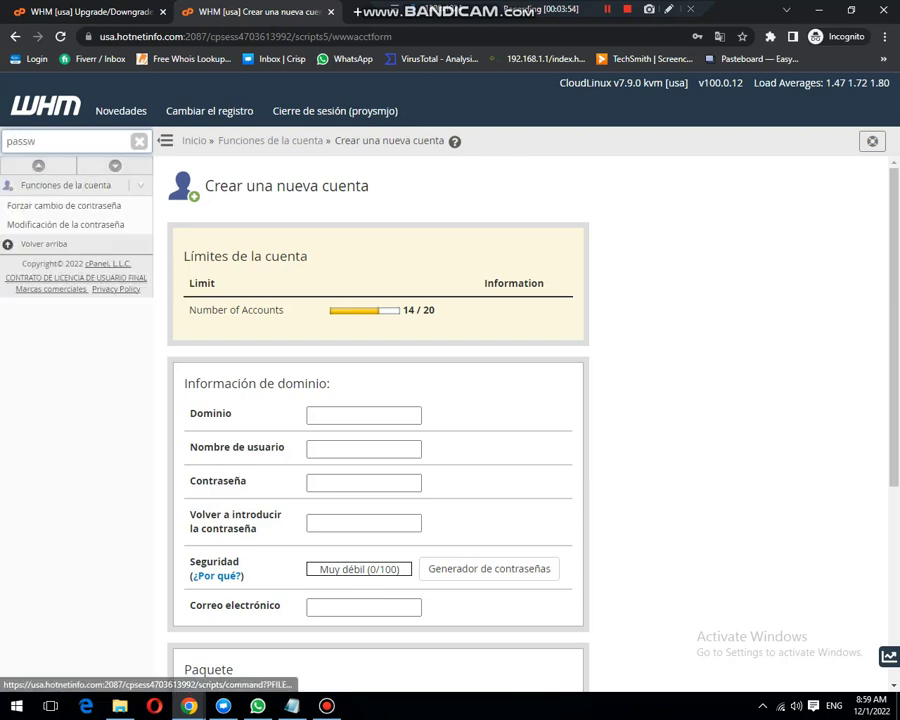
{"action": "right_click", "coordinate": [628, 282]}
{"action": "left_click", "coordinate": [690, 446]}
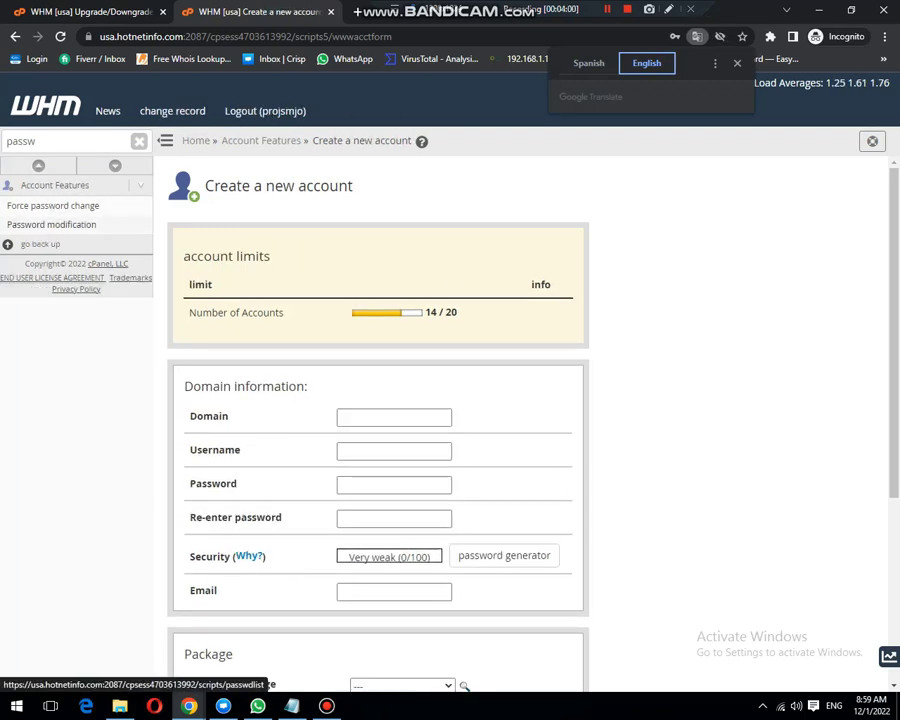
{"action": "left_click", "coordinate": [50, 224]}
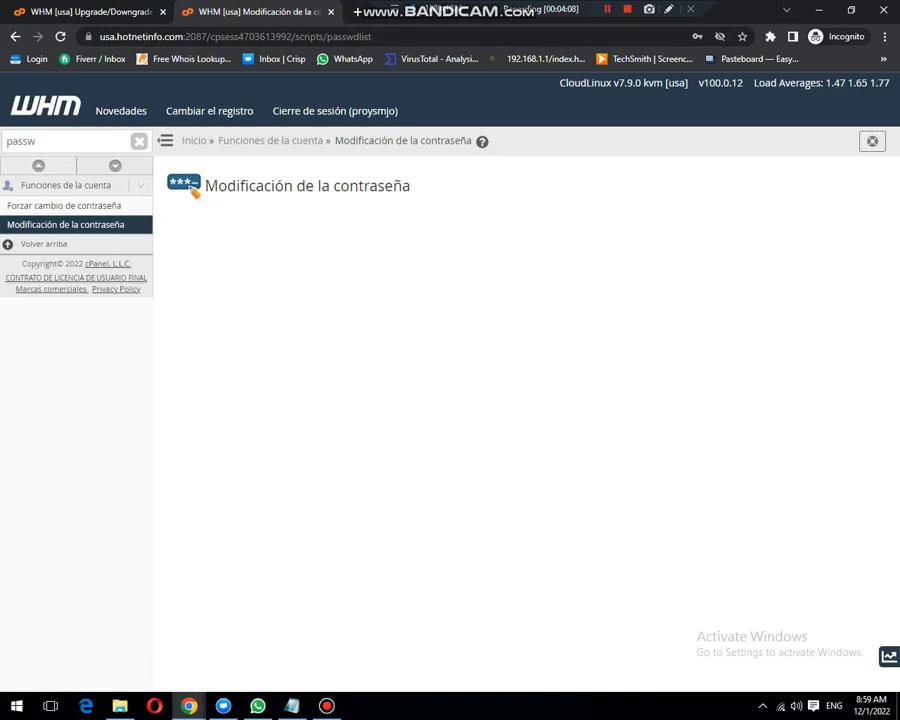
{"action": "key", "text": "ctrl+w"}
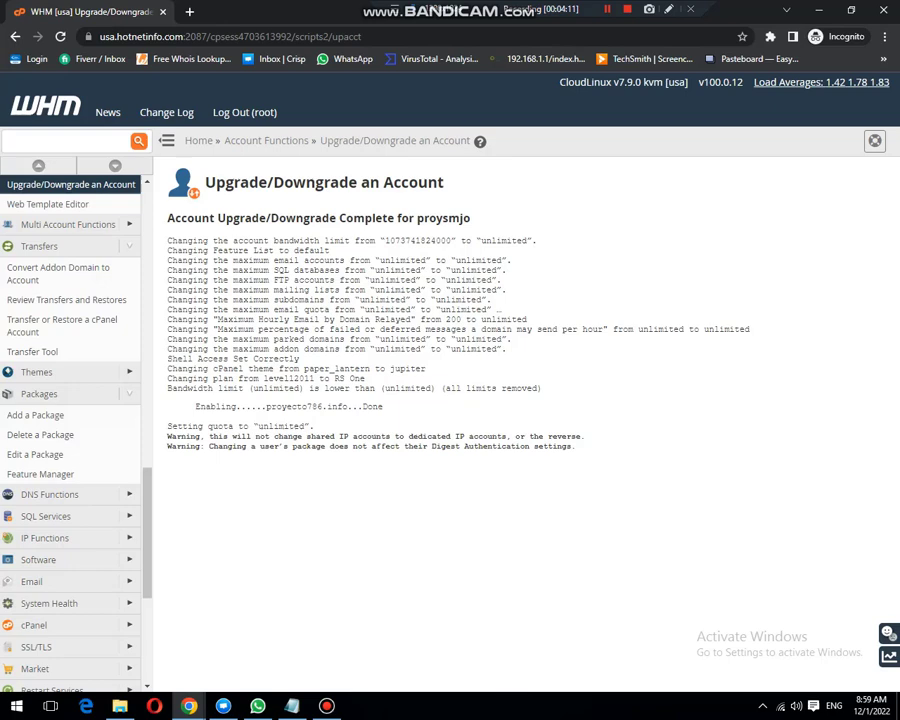
Log out and sign back into WHM as root with the saved credentials.
{"action": "left_click", "coordinate": [244, 112]}
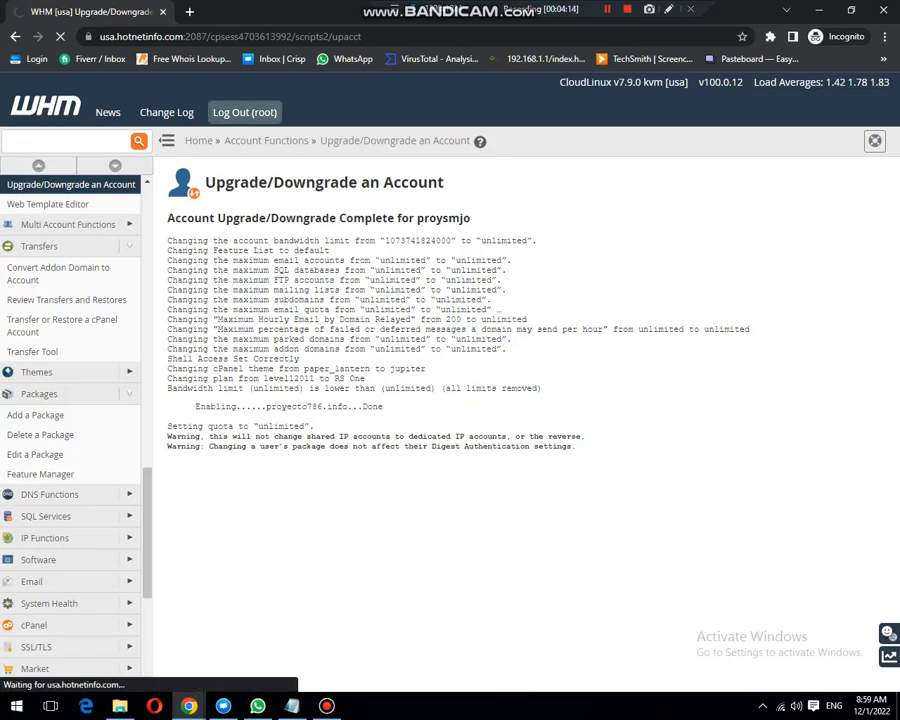
{"action": "key", "text": "Down"}
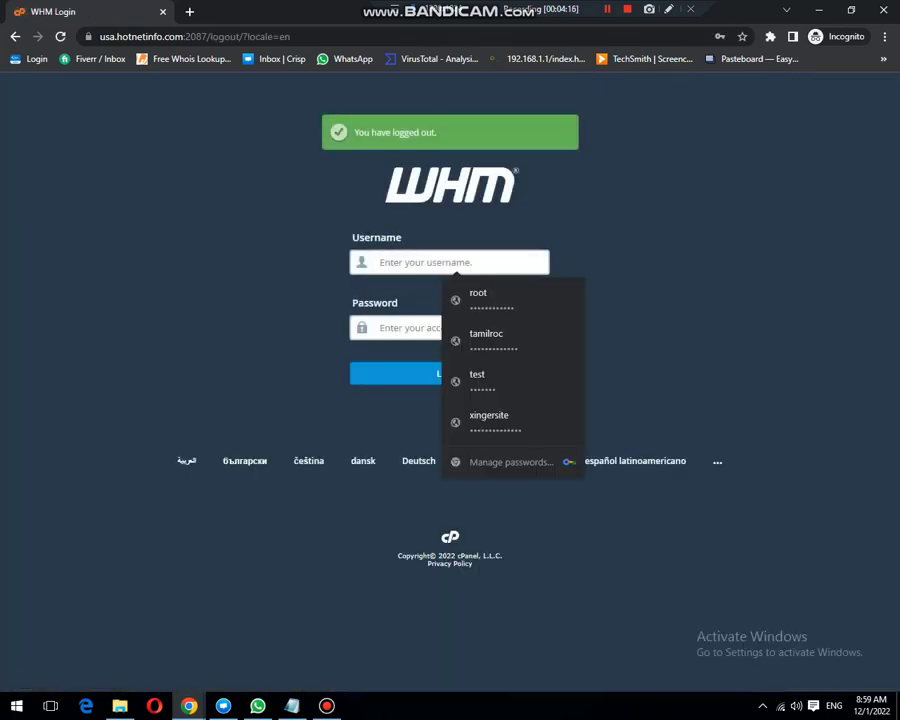
{"action": "key", "text": "Down"}
{"action": "key", "text": "Return"}
{"action": "key", "text": "Return"}
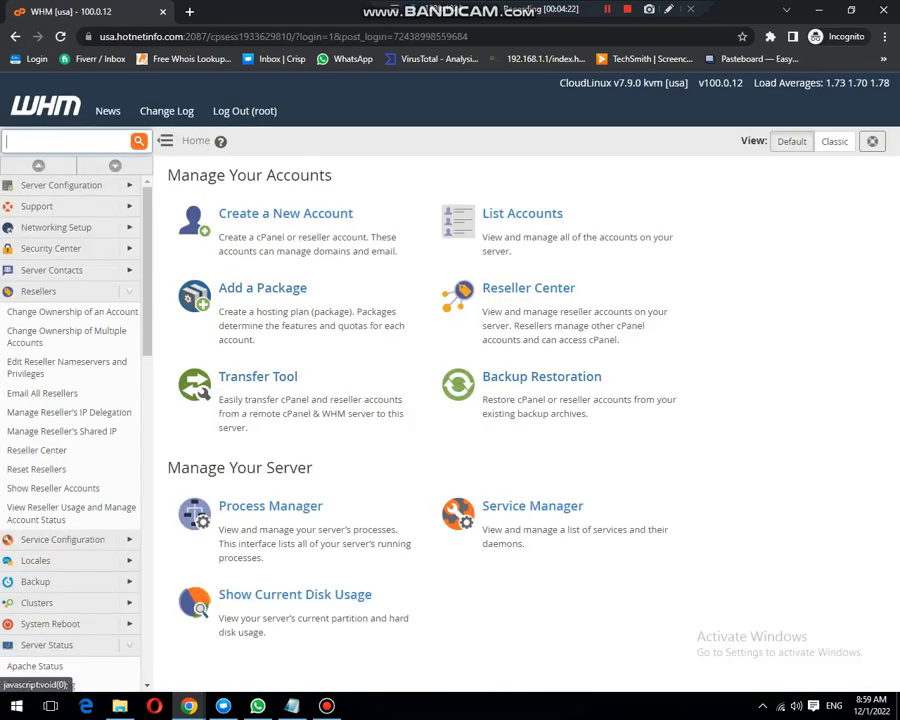
Find the proyecto786.info account and try a new password, refused for containing the username.
{"action": "left_click", "coordinate": [522, 213]}
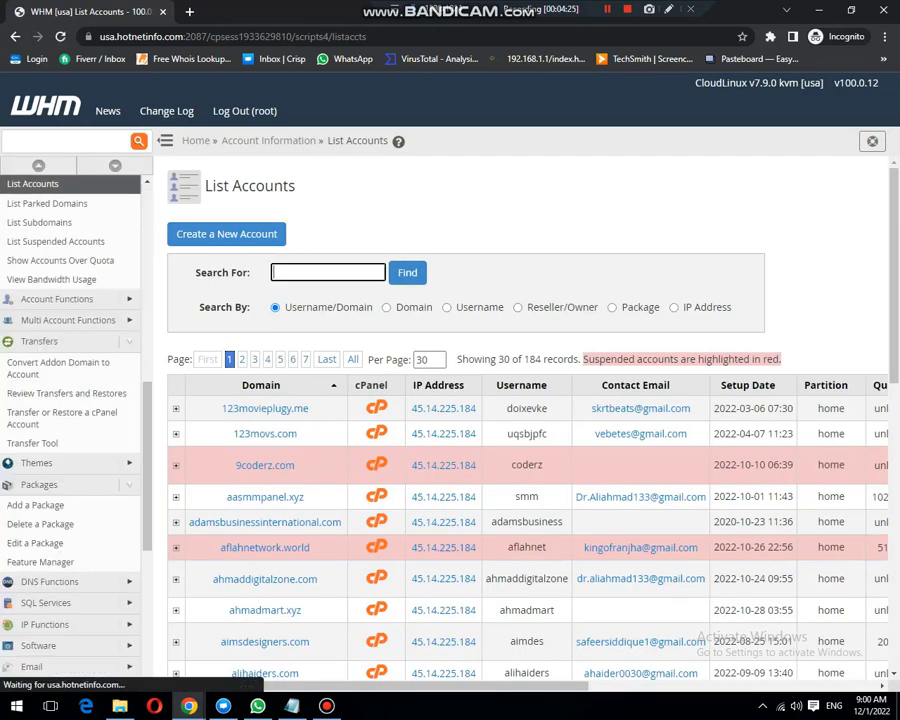
{"action": "left_click", "coordinate": [328, 272]}
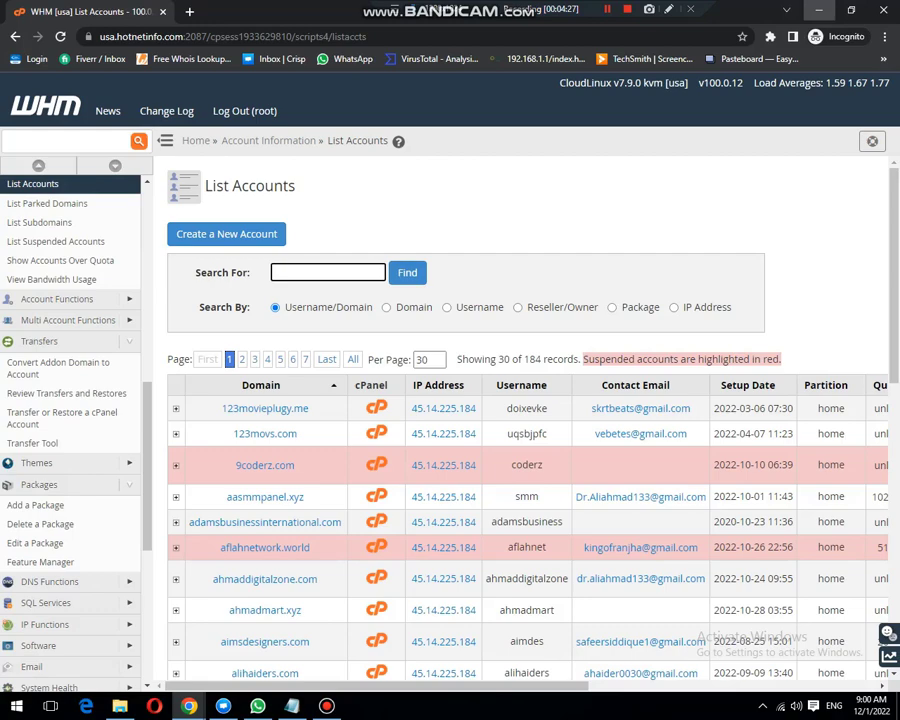
{"action": "left_click", "coordinate": [819, 10]}
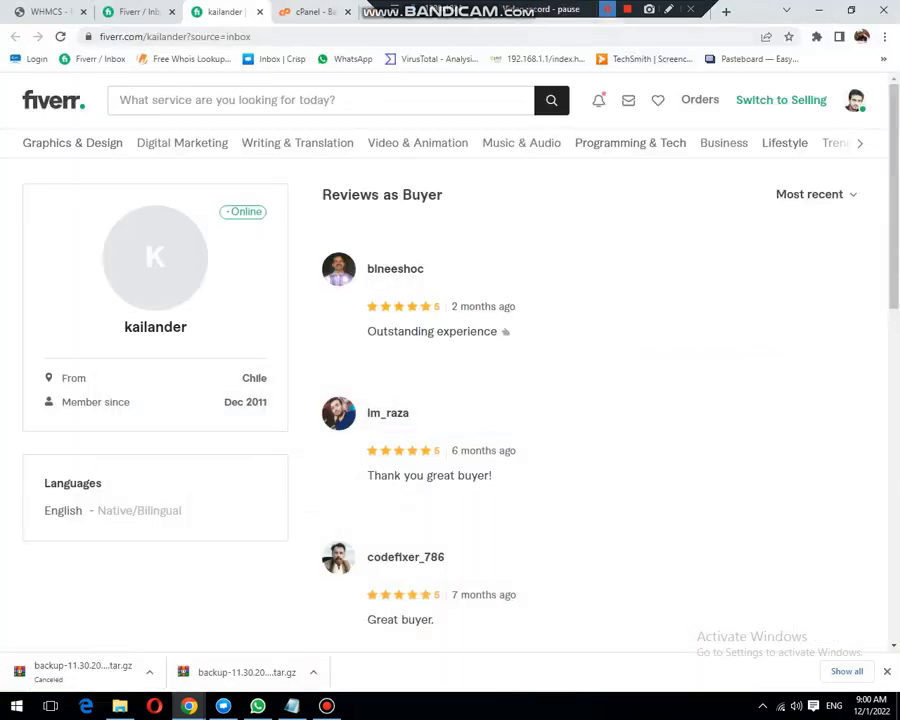
{"action": "key", "text": "alt+Tab"}
{"action": "left_click", "coordinate": [236, 455]}
{"action": "type", "text": "********"}
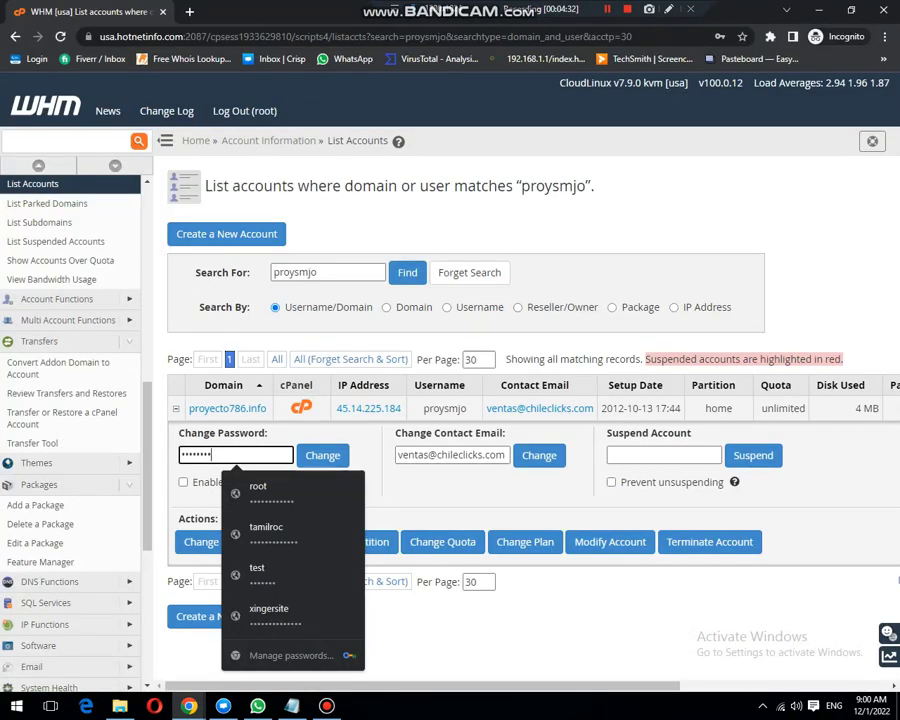
{"action": "key", "text": "Tab"}
{"action": "key", "text": "Return"}
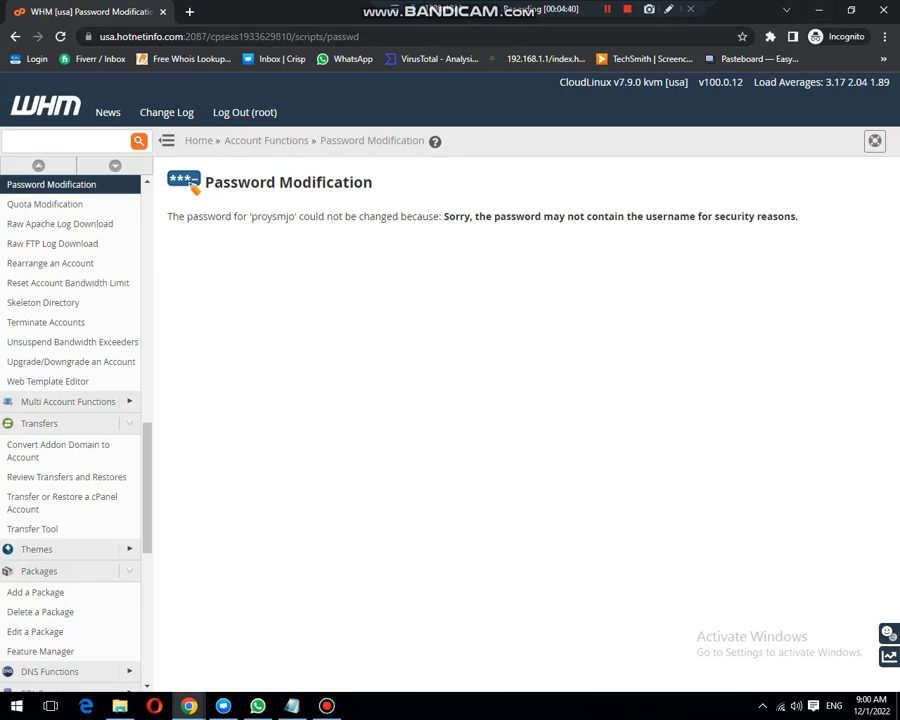
Log out of root and sign into WHM as the reseller using the password from the Fiverr chat.
{"action": "left_click", "coordinate": [246, 114]}
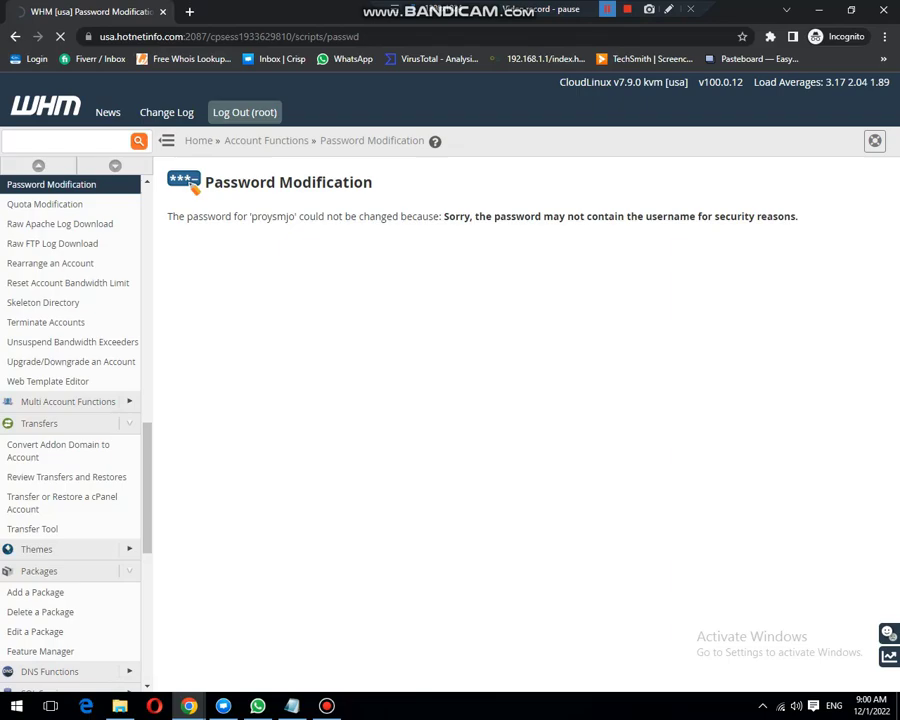
{"action": "key", "text": "alt+Tab"}
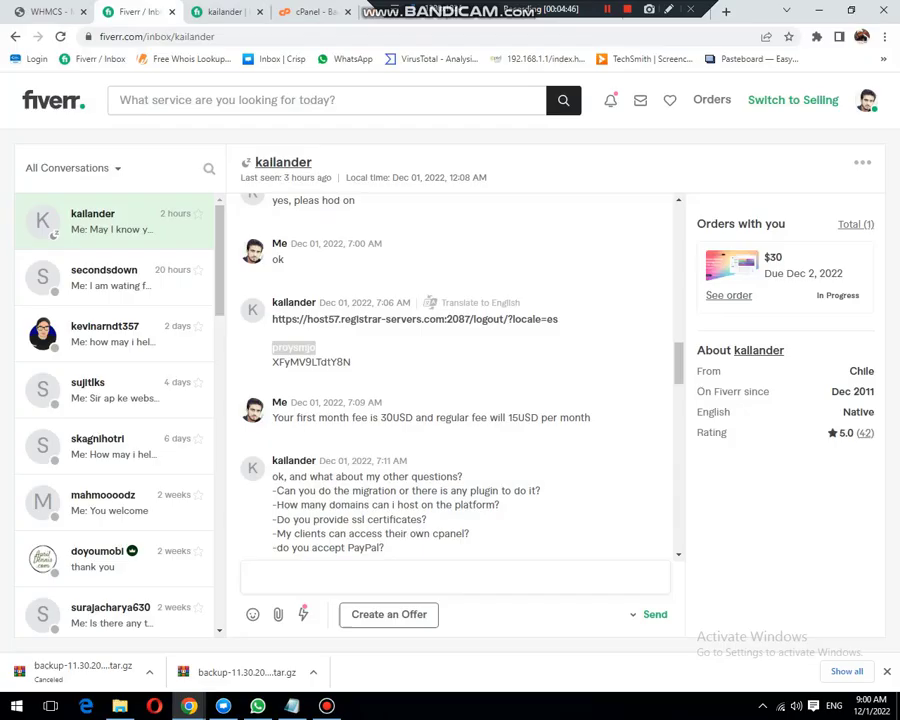
{"action": "left_click_drag", "start_coordinate": [352, 362], "coordinate": [272, 302]}
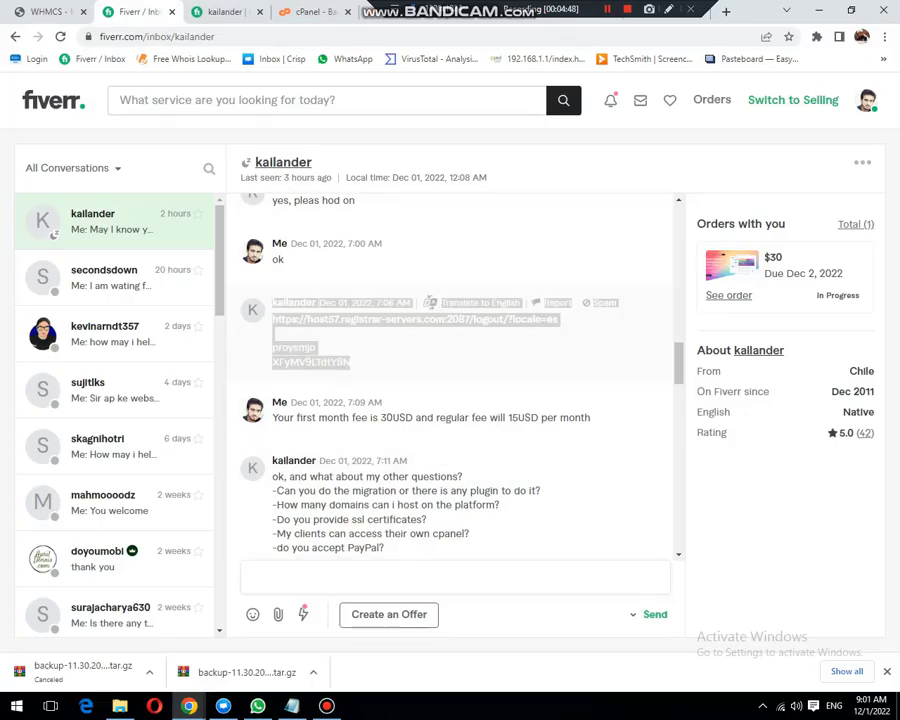
{"action": "double_click", "coordinate": [310, 362]}
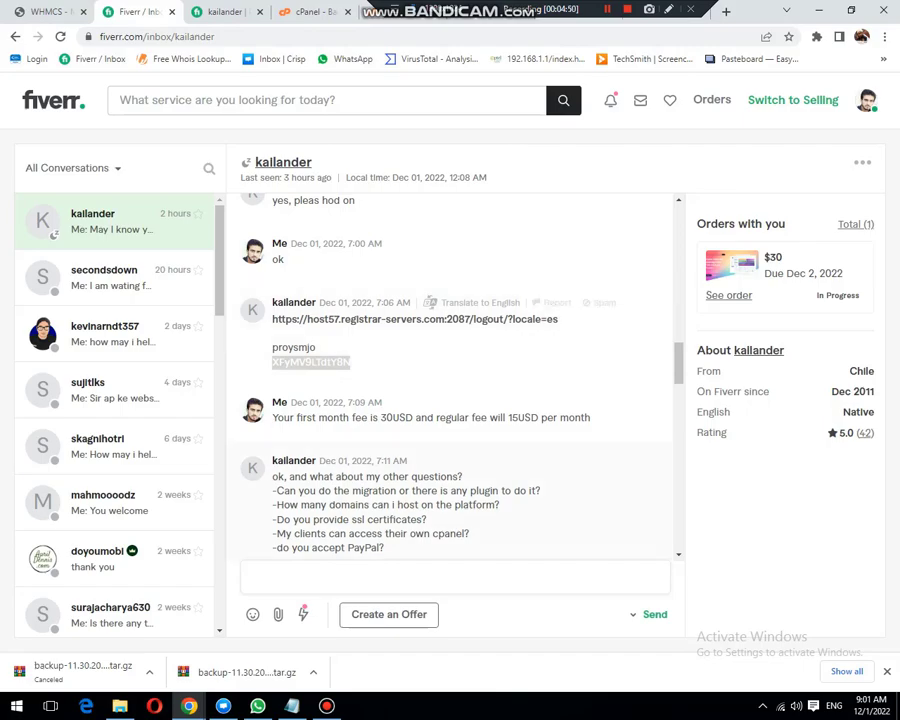
{"action": "left_click", "coordinate": [262, 615]}
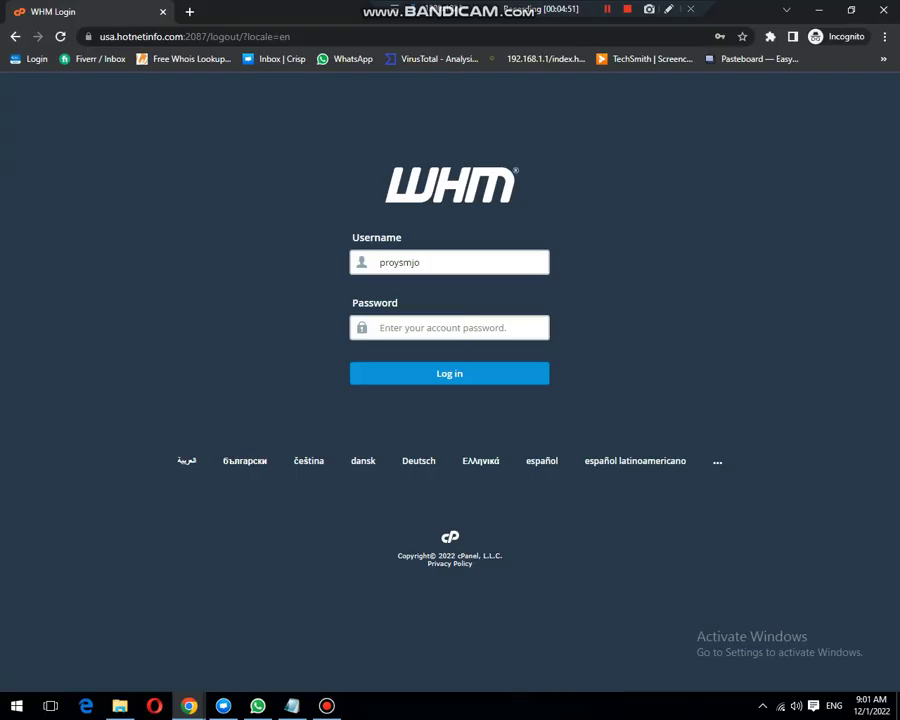
{"action": "key", "text": "Tab"}
{"action": "key", "text": "ctrl+v"}
{"action": "key", "text": "Return"}
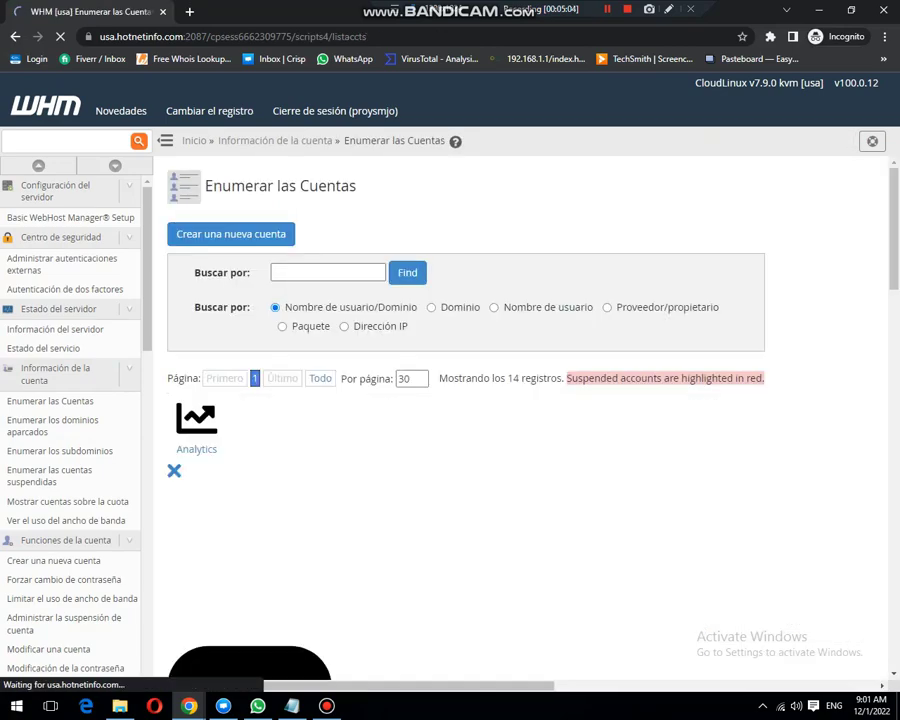
{"action": "scroll", "coordinate": [520, 420], "scroll_direction": "down", "scroll_amount": 5}
{"action": "scroll", "coordinate": [520, 420], "scroll_direction": "up", "scroll_amount": 5}
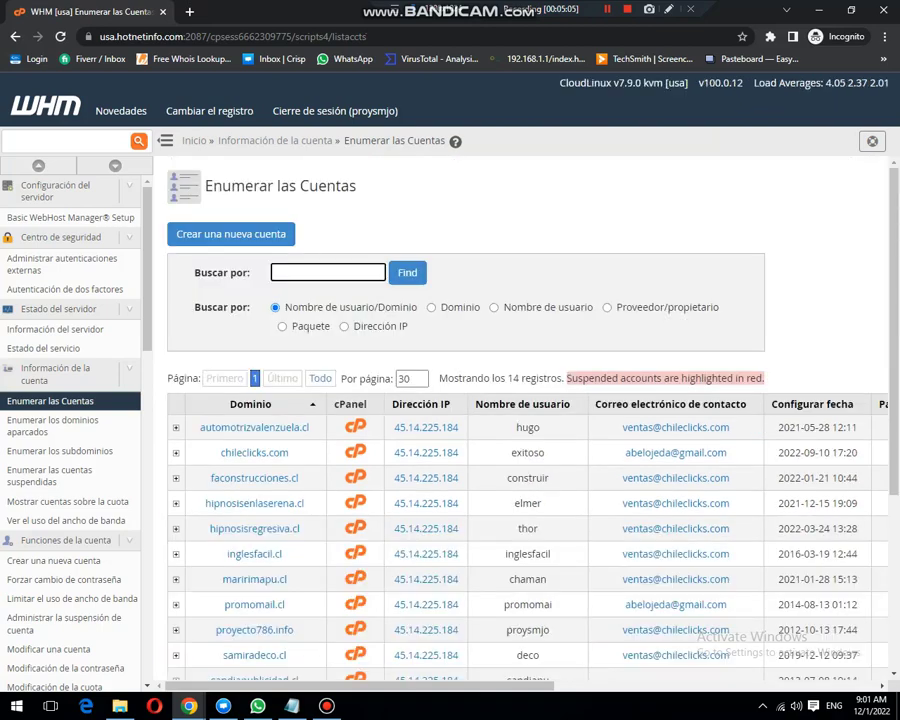
{"action": "key", "text": "alt+Tab"}
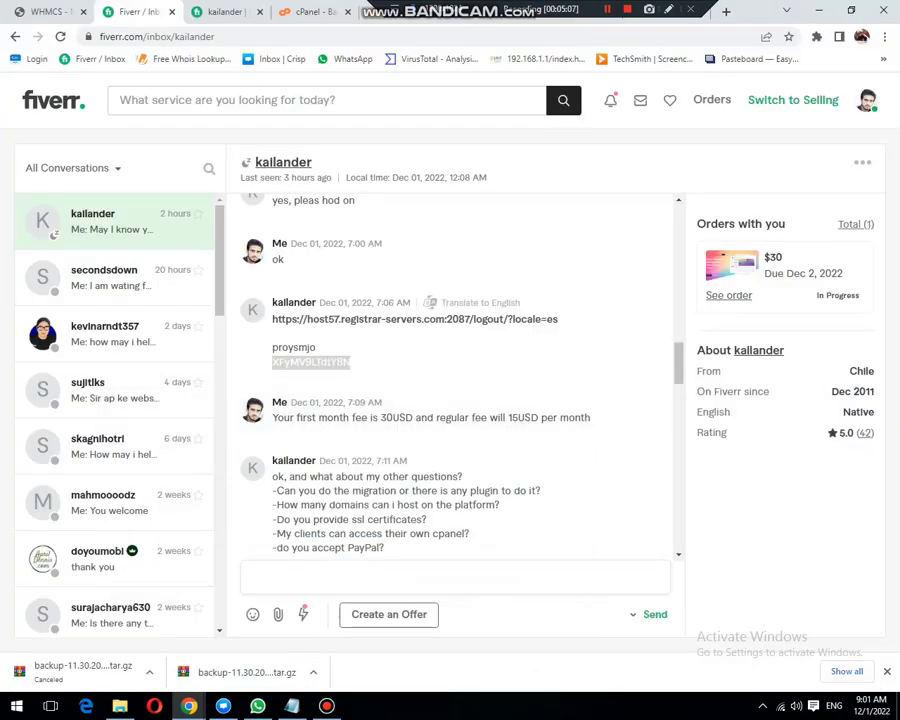
{"action": "key", "text": "ctrl+Tab"}
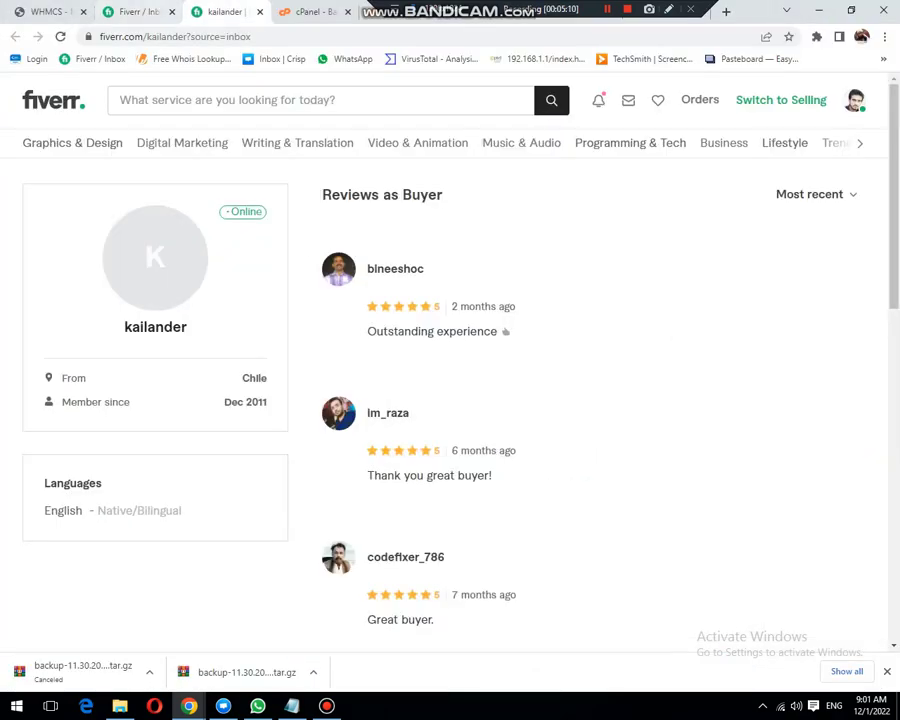
{"action": "key", "text": "ctrl+w"}
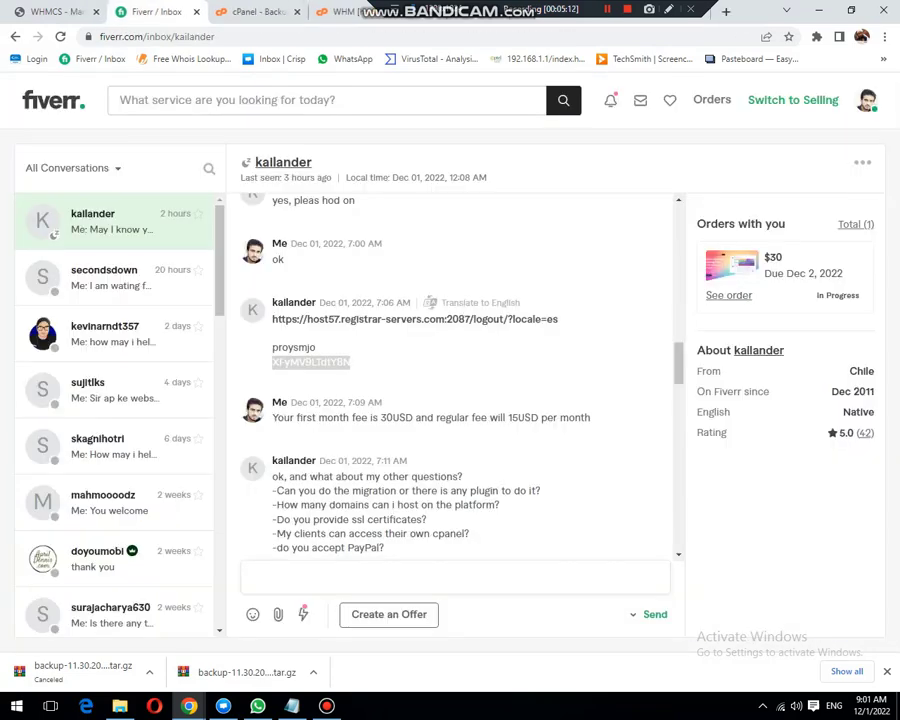
Open and dismiss a context menu on the buyer's Fiverr order page.
{"action": "right_click", "coordinate": [633, 267]}
{"action": "key", "text": "Escape"}
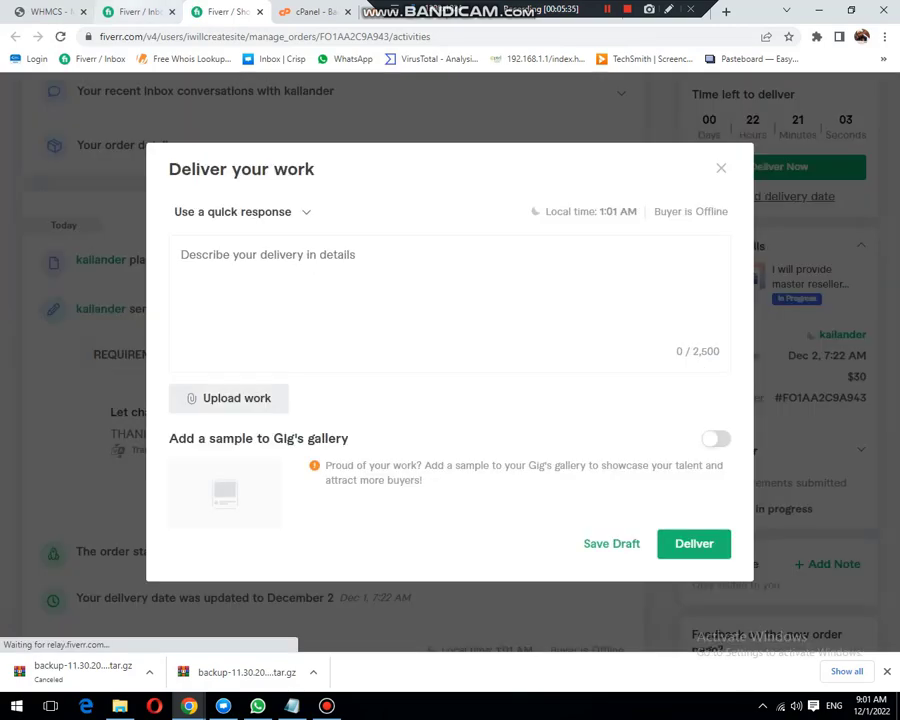
{"action": "key", "text": "ctrl+shift+Tab"}
{"action": "scroll", "coordinate": [450, 380], "scroll_direction": "down", "scroll_amount": 3}
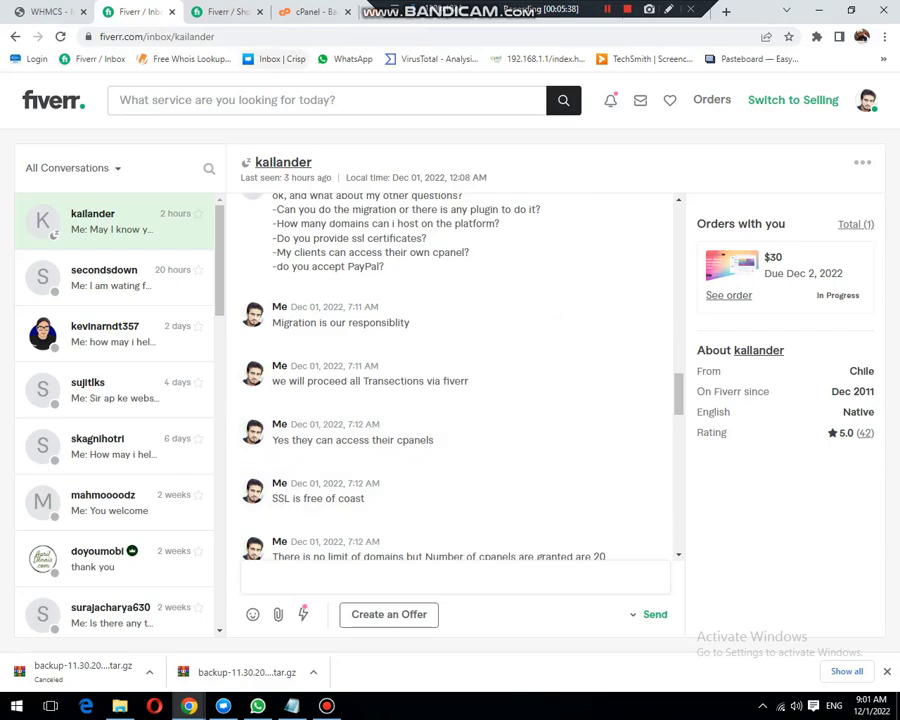
{"action": "key", "text": "ctrl+Tab"}
{"action": "key", "text": "ctrl+Tab"}
{"action": "key", "text": "ctrl+Tab"}
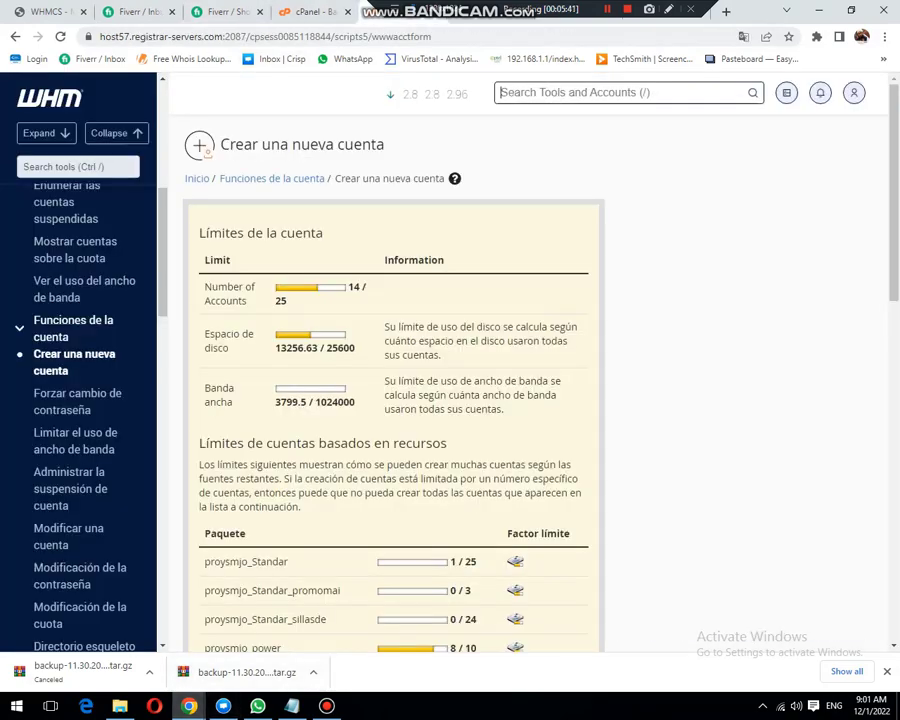
{"action": "left_click", "coordinate": [255, 620]}
{"action": "key", "text": "ctrl+l"}
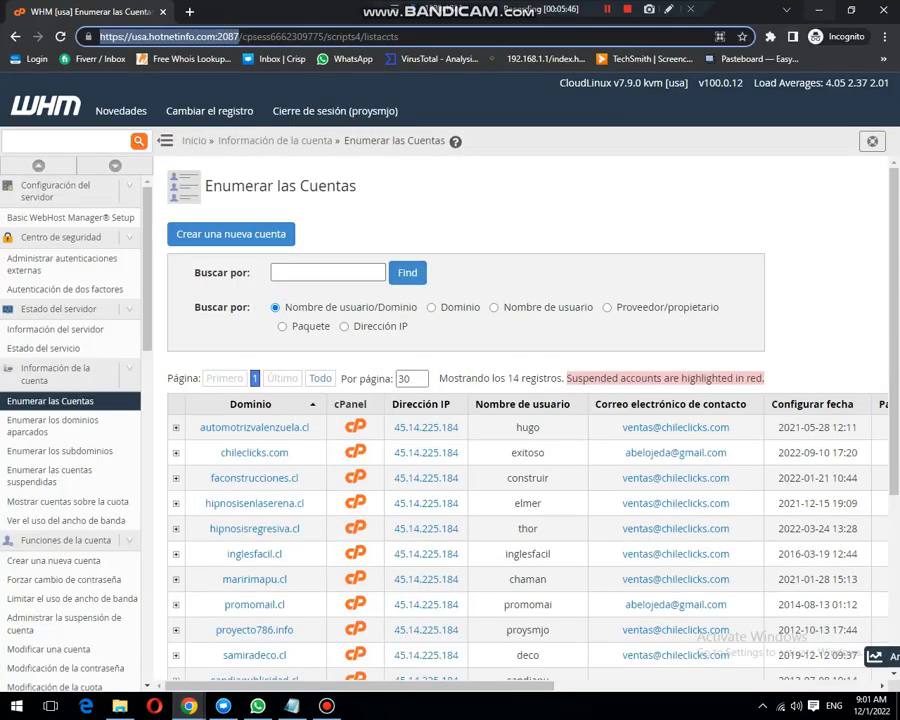
{"action": "key", "text": "alt+Tab"}
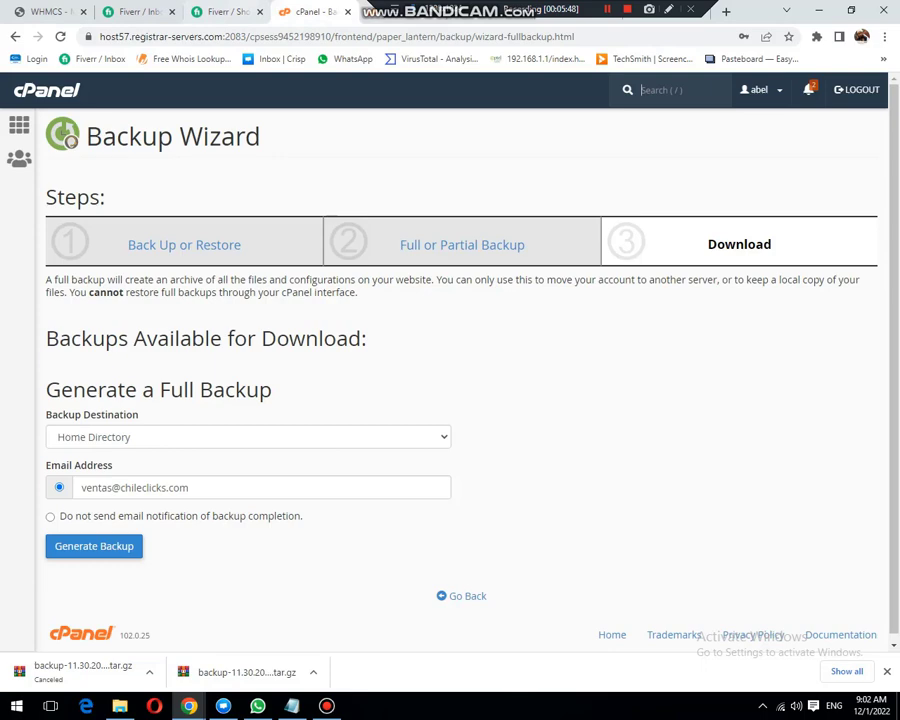
{"action": "key", "text": "ctrl+shift+Tab"}
{"action": "type", "text": "https://usa.hotnetinfo.com:2087/"}
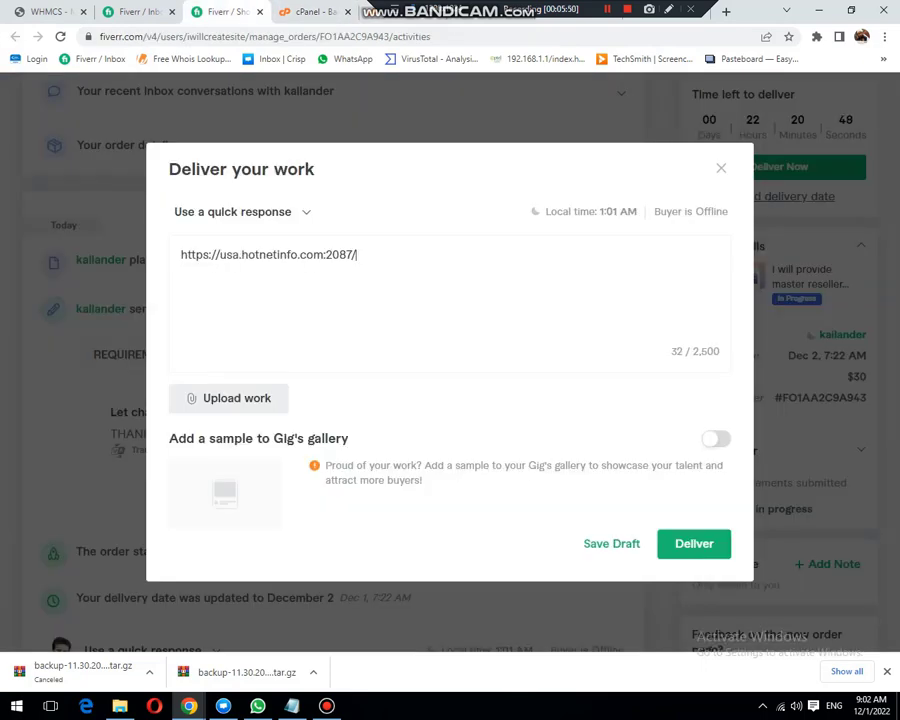
{"action": "key", "text": "Return"}
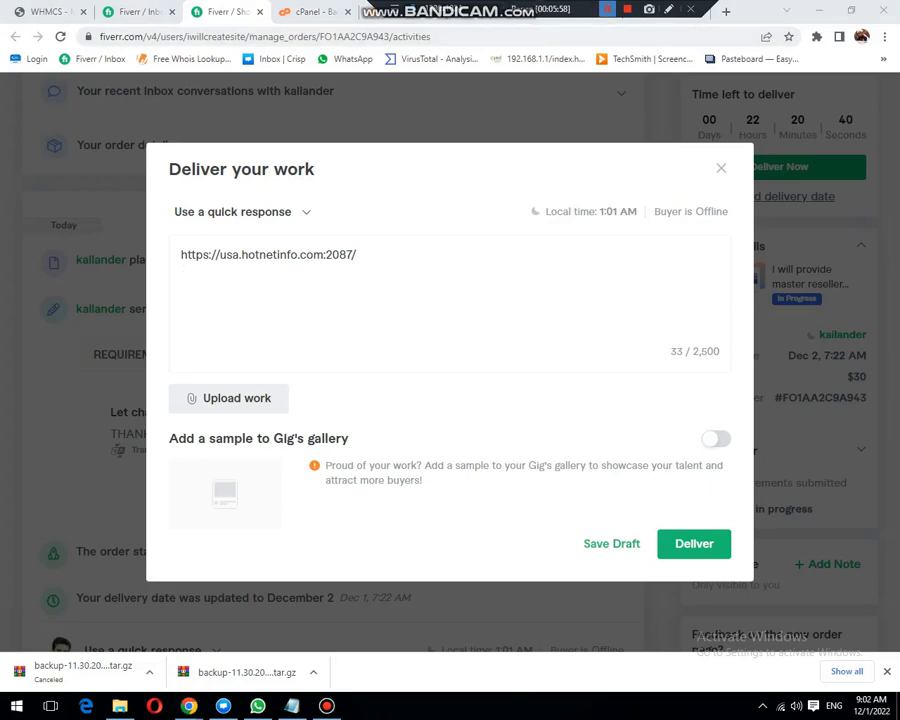
Submit the delivery to the buyer with the WHM address and reseller login.
{"action": "left_click", "coordinate": [694, 543]}
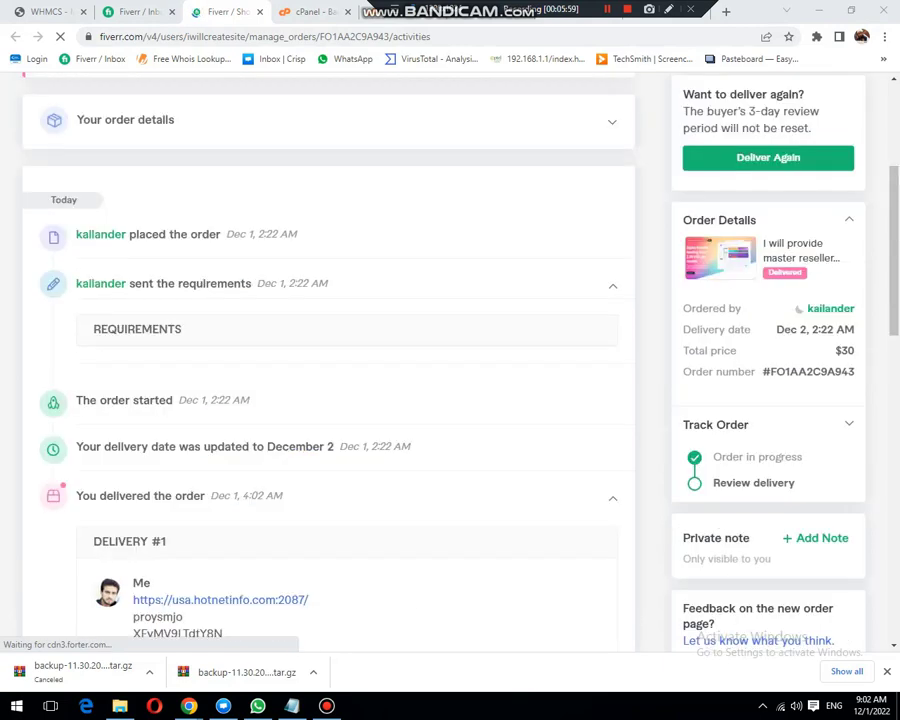